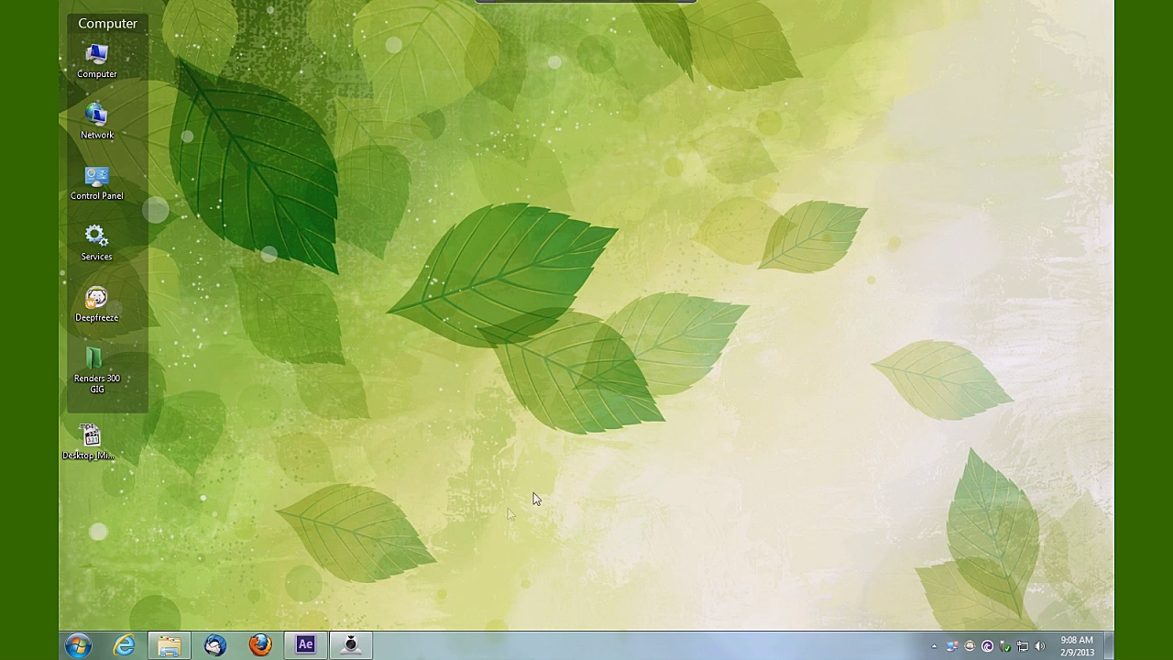
Create a Cube_Spin composition from Cube_Spin.mp4 and scale the video layer down to 52%.
left_click(305, 644)
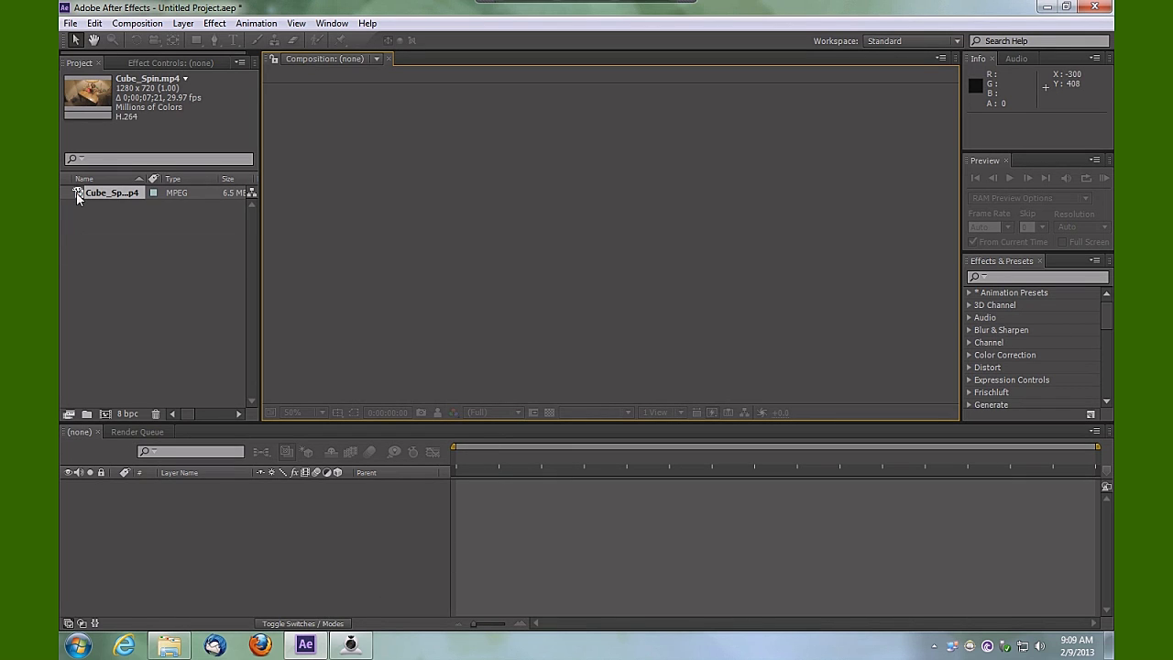
left_click_drag(78, 197, 102, 410)
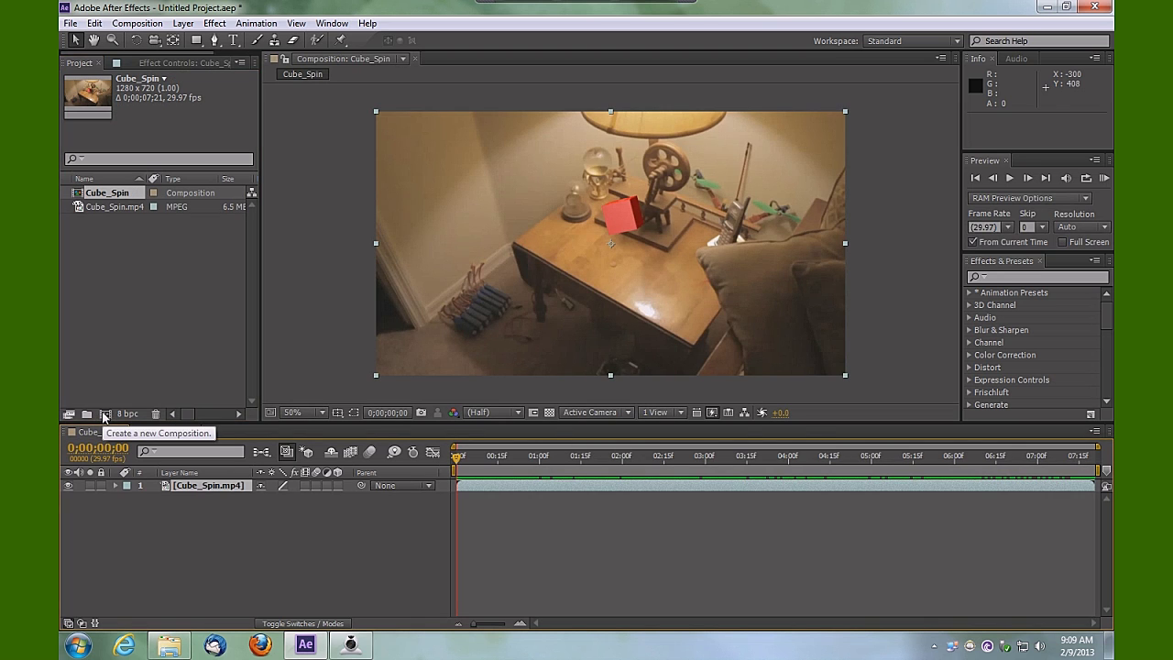
left_click(846, 373)
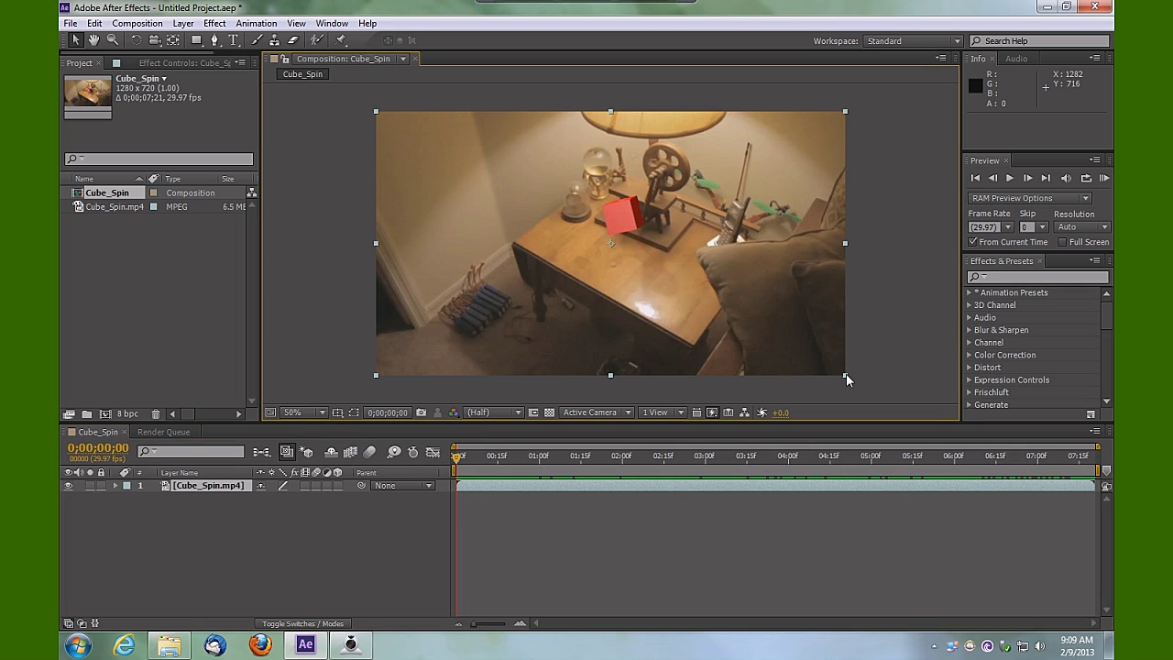
left_click(846, 373)
left_click_drag(844, 370, 766, 313)
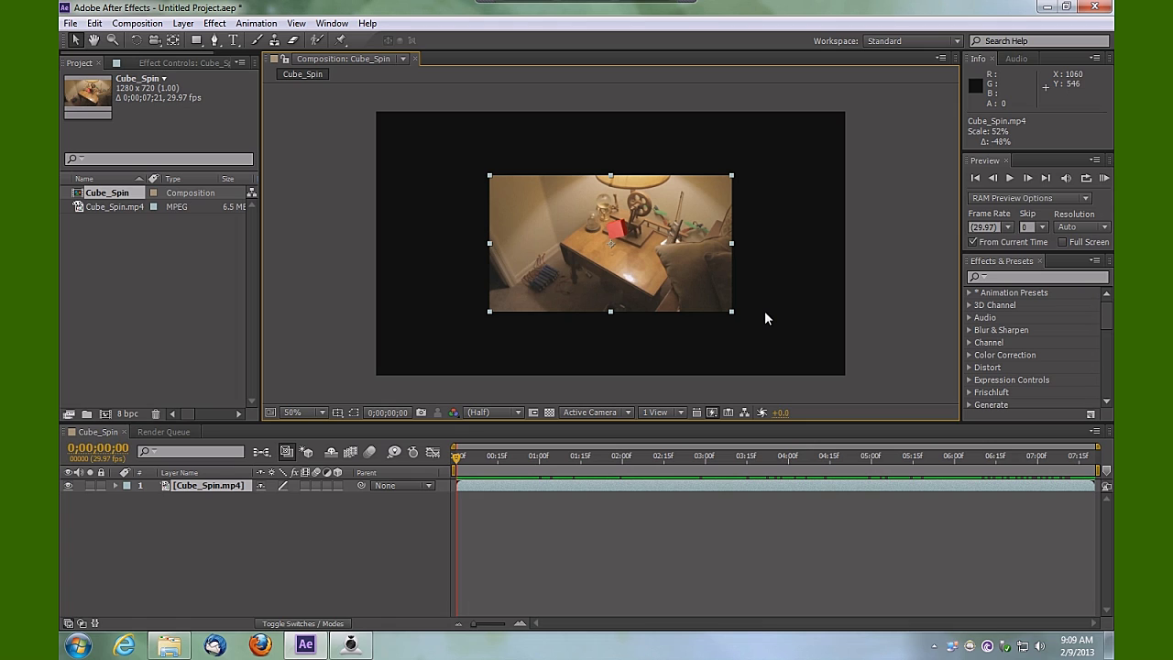
left_click_drag(766, 313, 765, 312)
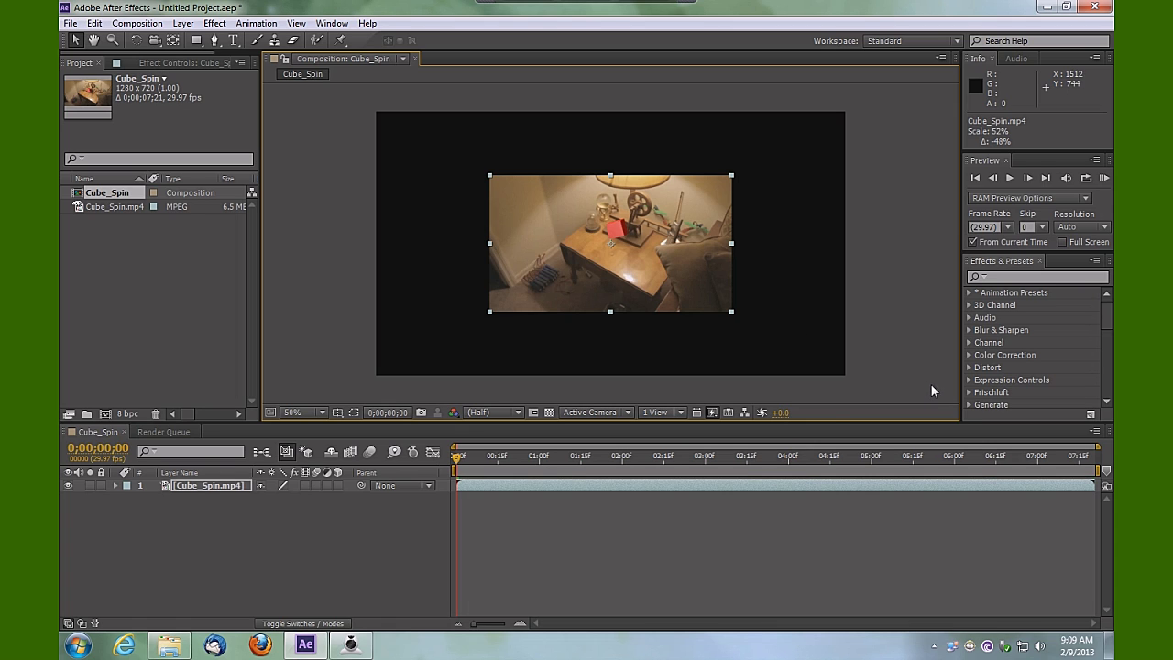
Nudge the video up to position 640,208 and duplicate the layer with Ctrl+D.
key("Up")
key("Up")
key("Up")
key("Up")
key("Up")
key("Up")
key("Up")
key("Up")
key("Up")
key("Up")
key("Up")
key("Up")
key("Up")
key("Up")
key("Up")
key("Up")
key("Up")
key("Up")
key("Up")
key("Up")
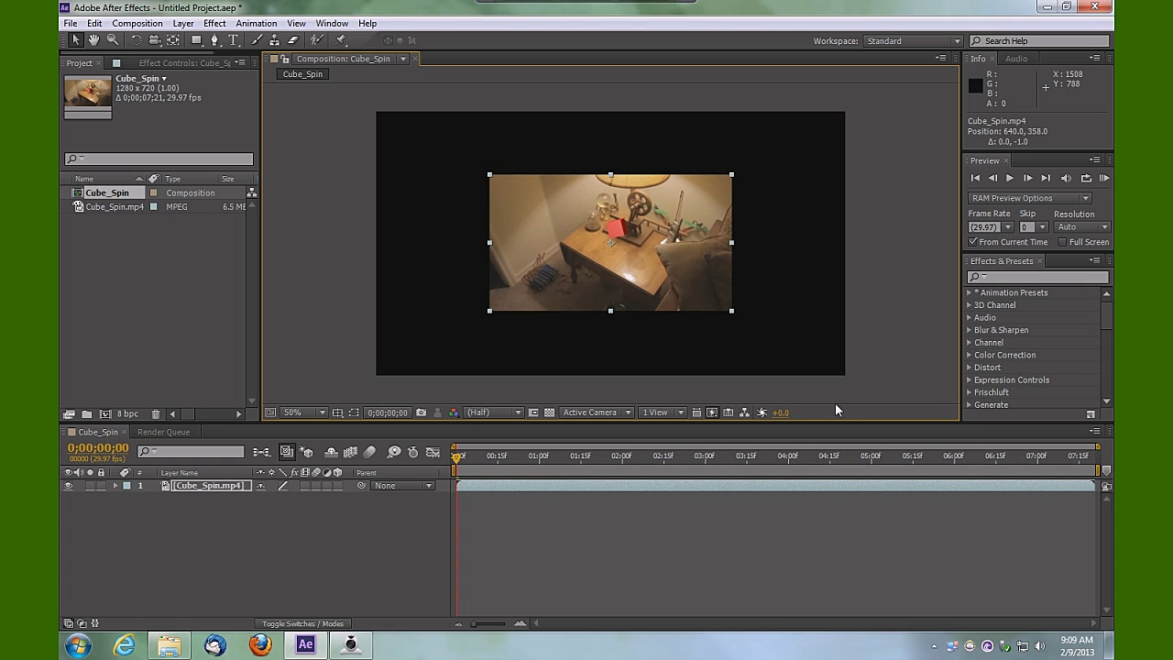
key("Up")
key("Up")
key("Up")
key("Up")
key("Up")
key("Up")
key("Up")
key("Up")
key("Up")
key("Up")
key("Up")
key("Up")
key("Up")
key("Up")
key("Up")
key("Up")
key("Up")
key("Up")
key("Up")
key("Up")
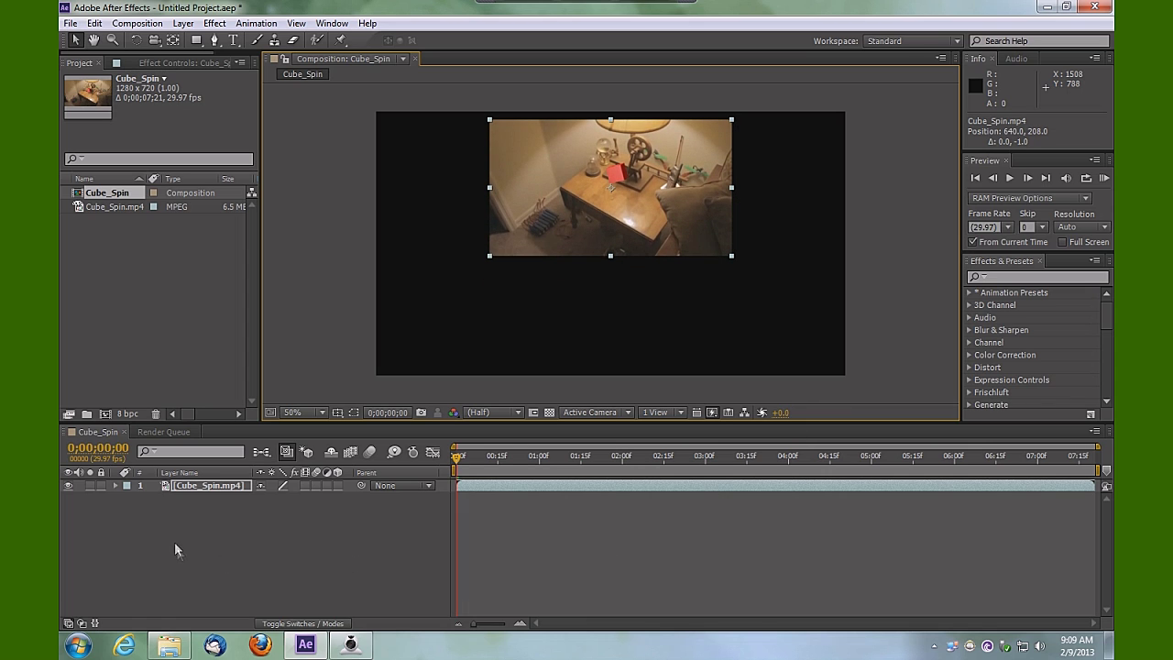
left_click(186, 485)
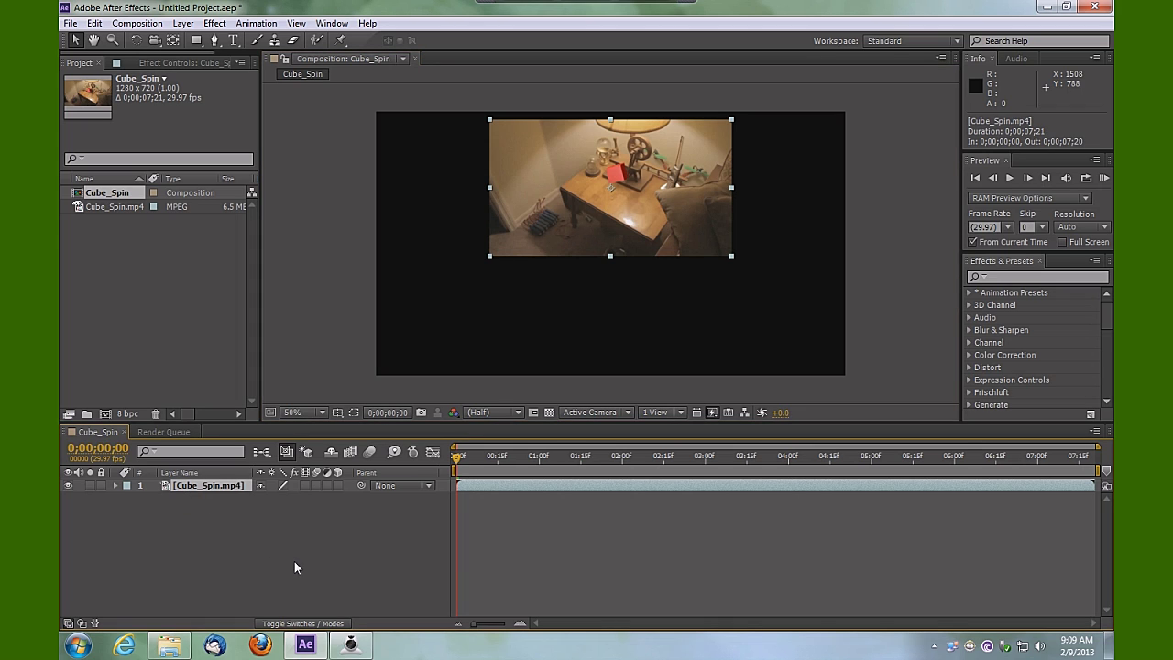
key("ctrl+d")
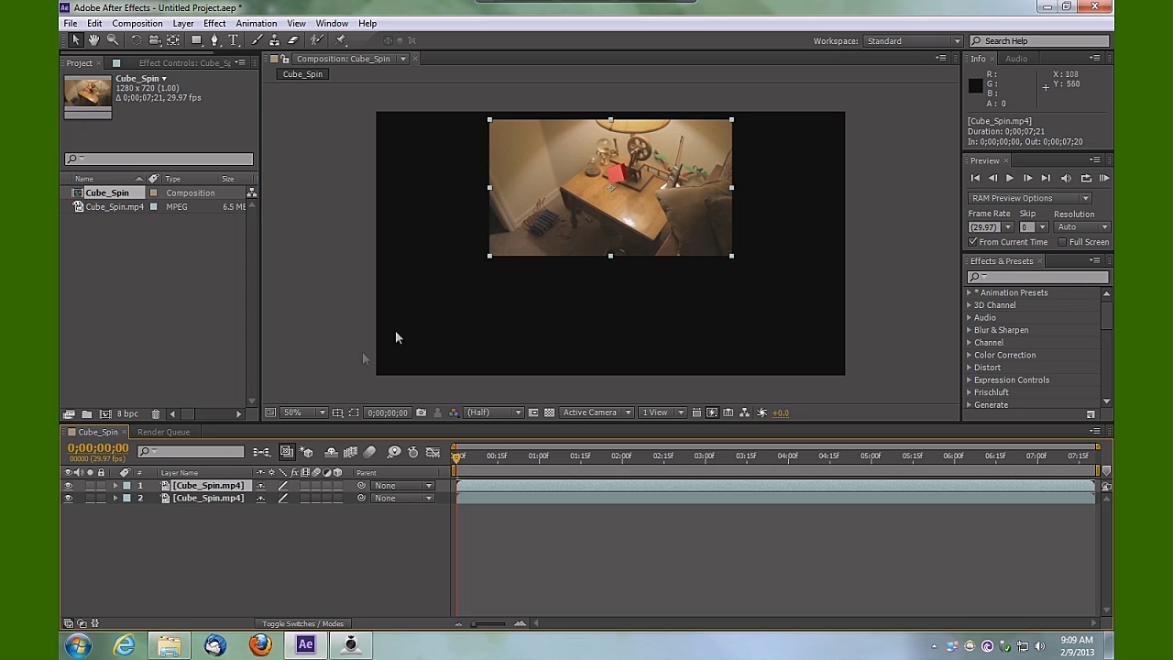
Flip the duplicated video layer vertically with Layer > Transform > Flip Vertical.
left_click(184, 24)
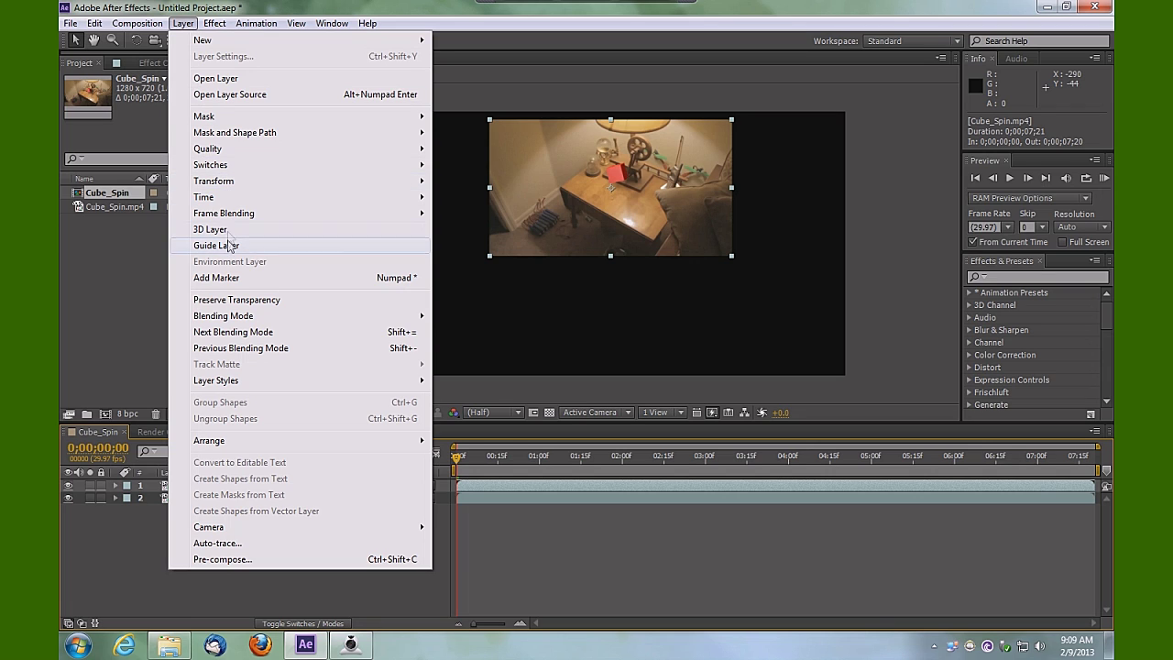
mouse_move(231, 186)
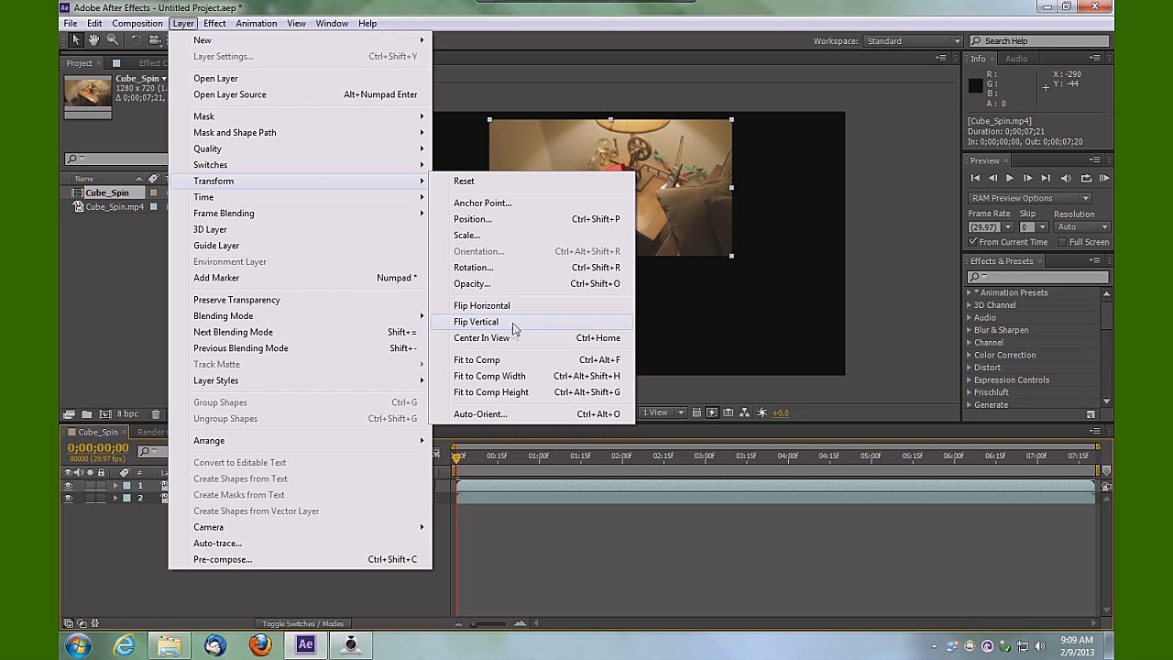
left_click(476, 321)
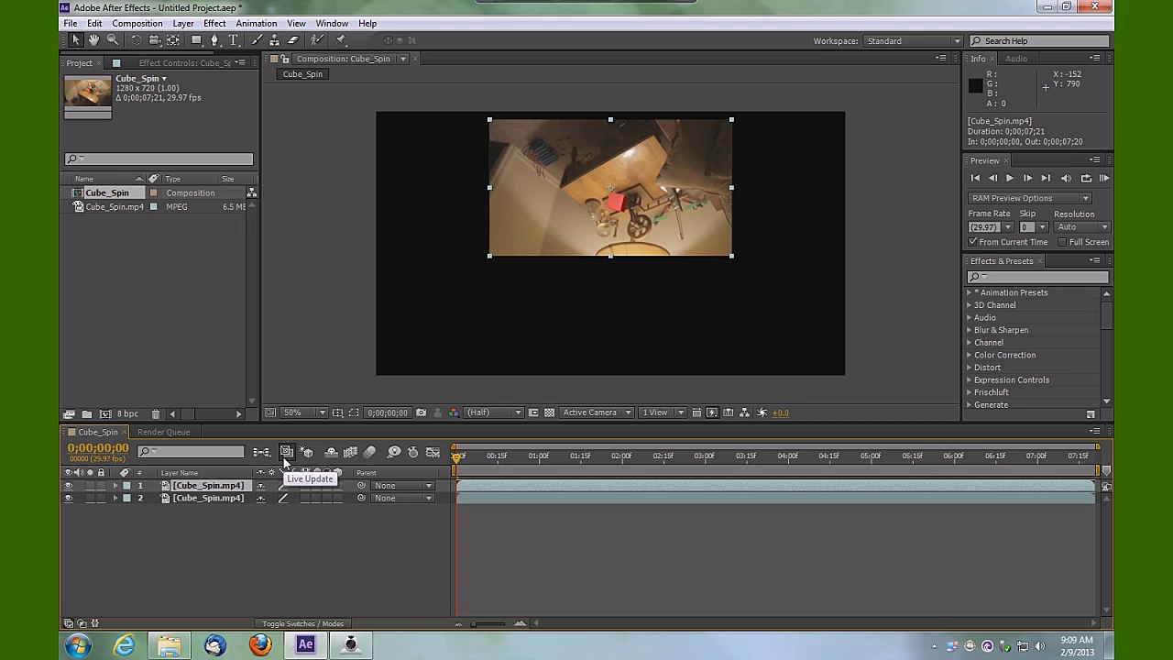
Nudge the flipped copy down to position 640,584, just below the original.
key("shift+Down")
key("shift+Down")
key("shift+Down")
key("shift+Down")
key("shift+Down")
key("shift+Down")
key("shift+Down")
key("shift+Down")
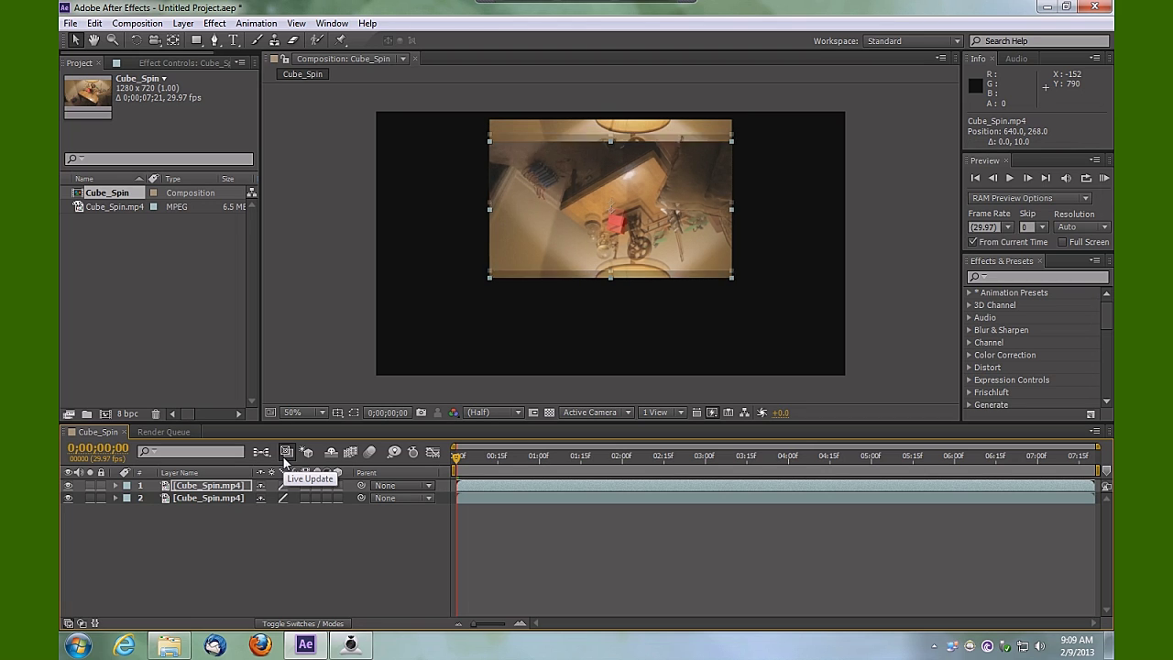
key("shift+Down")
key("shift+Down")
key("shift+Down")
key("shift+Down")
key("shift+Down")
key("shift+Down")
key("shift+Down")
key("shift+Down")
key("shift+Down")
key("shift+Down")
key("shift+Down")
key("shift+Down")
key("shift+Down")
key("shift+Down")
key("shift+Down")
key("shift+Down")
key("shift+Down")
key("shift+Down")
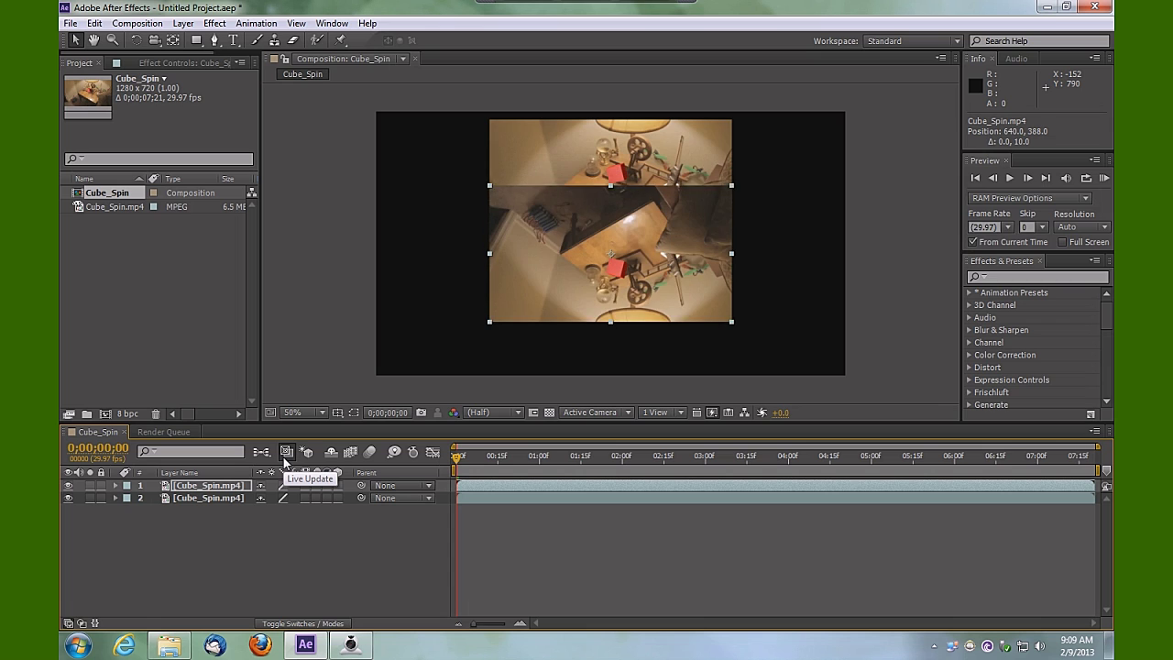
key("shift+Down")
key("shift+Down")
key("shift+Down")
key("shift+Down")
key("shift+Down")
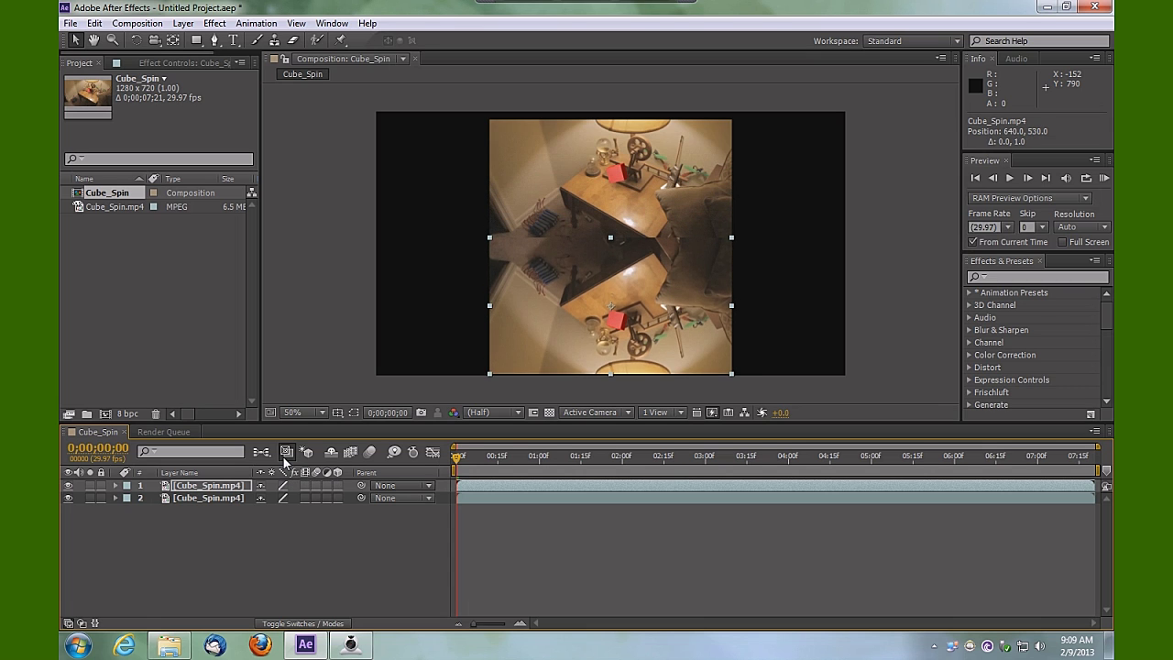
key("Down")
key("Down")
key("Down")
key("Down")
key("Down")
key("Down")
key("Down")
key("Down")
key("Down")
key("Down")
key("Down")
key("Down")
key("Down")
key("Down")
key("Down")
key("Down")
key("Down")
key("Down")
key("Down")
key("Down")
key("Down")
key("Down")
key("Down")
key("Down")
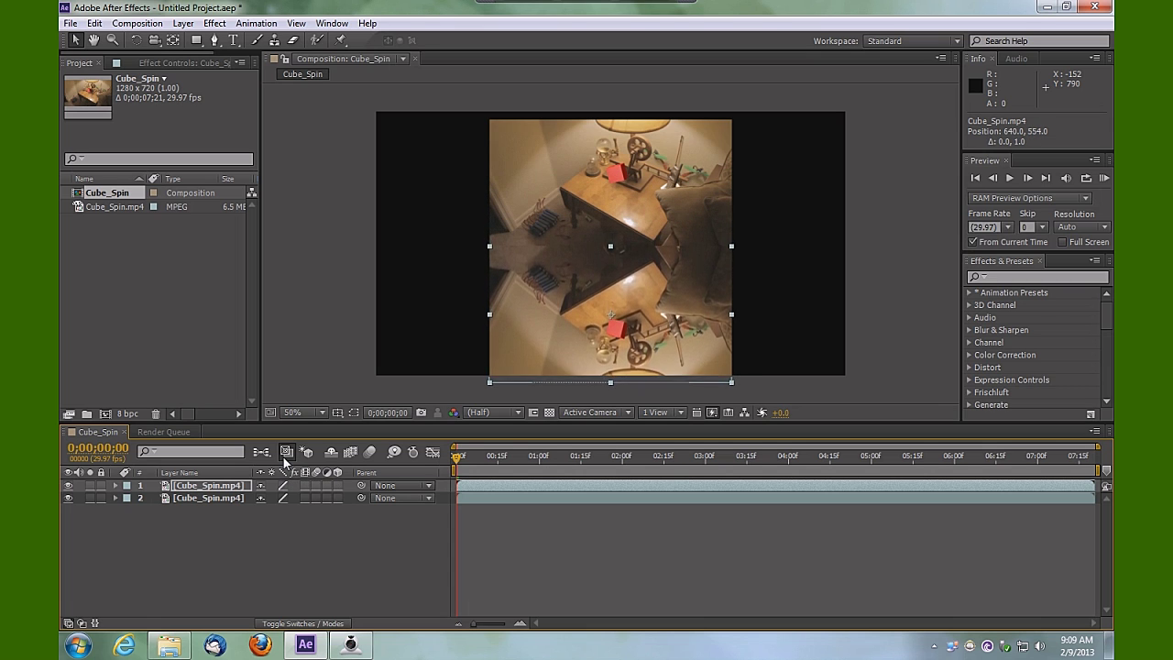
key("Down")
key("Down")
key("Down")
key("Down")
key("Down")
key("Down")
key("Down")
key("Down")
key("Down")
key("Down")
key("Down")
key("Down")
key("Down")
key("Down")
key("Down")
key("Down")
key("Down")
key("Down")
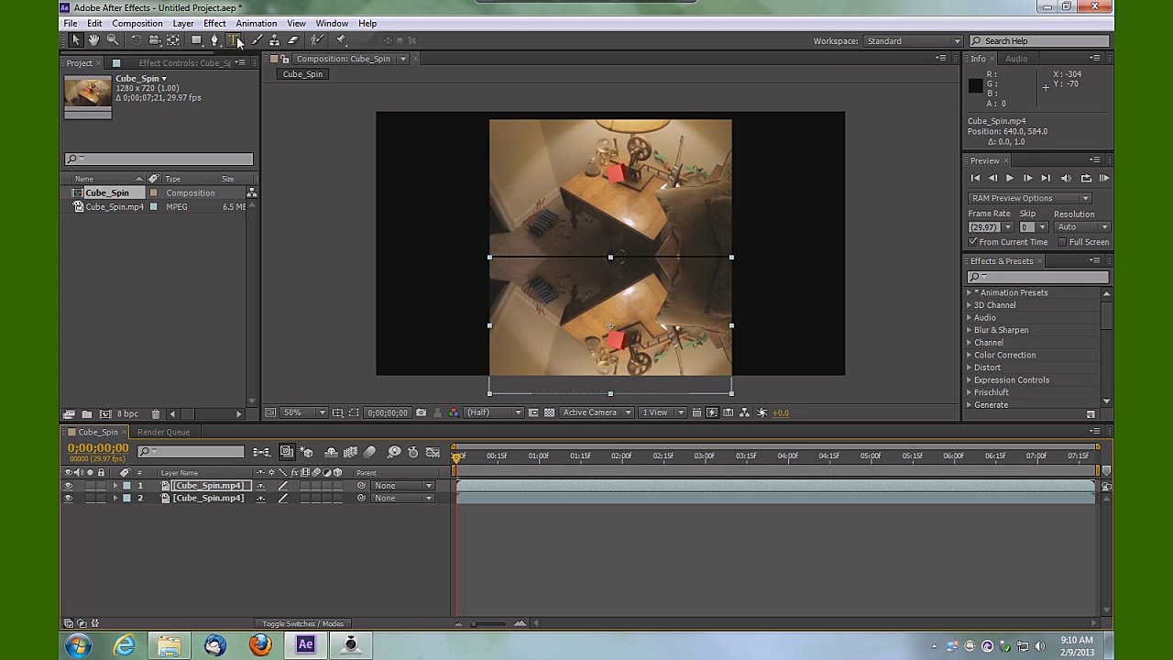
Draw a rectangular Subtract mask across the lower frame with a 15-pixel feather.
left_click(201, 42)
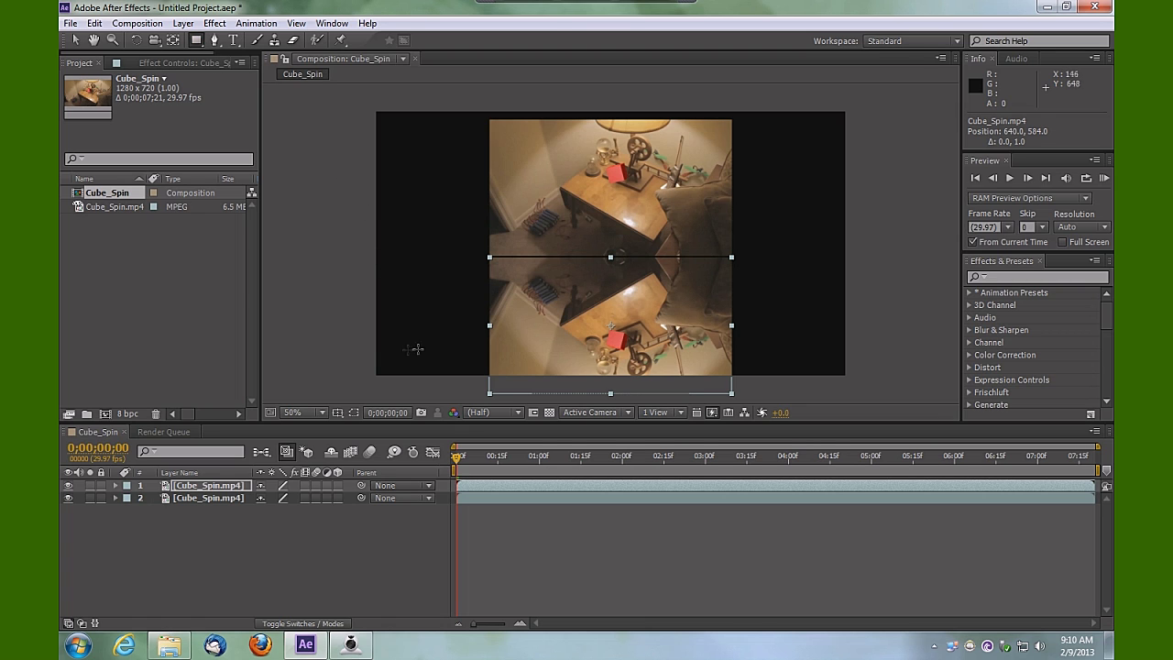
left_click_drag(361, 339, 882, 399)
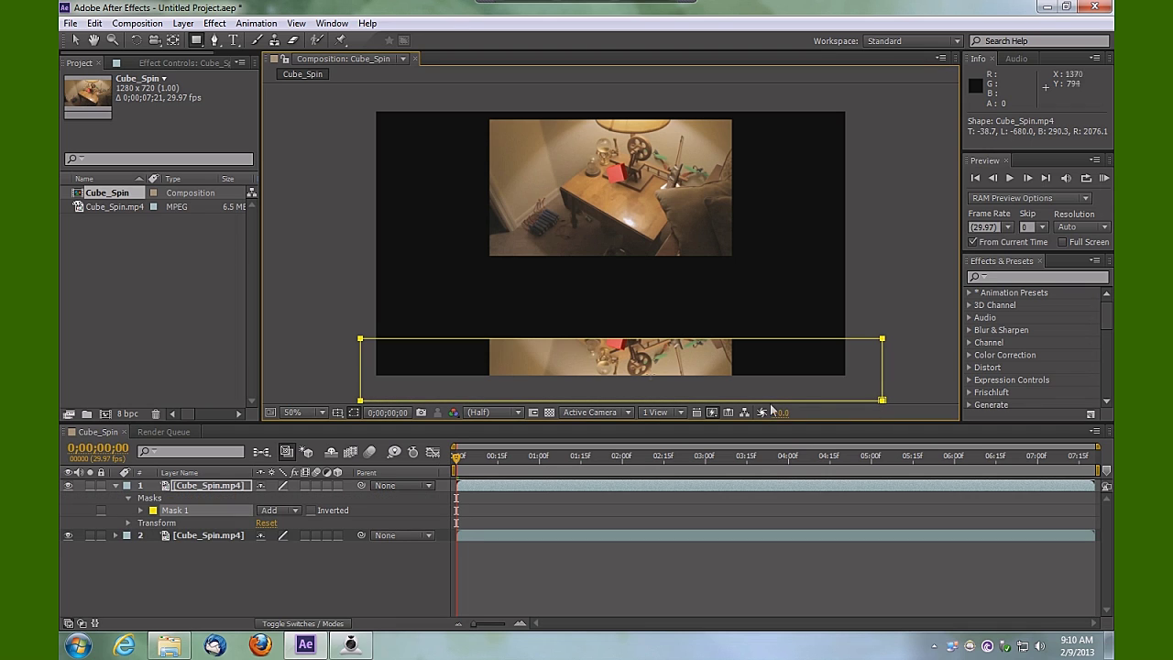
left_click(295, 511)
left_click(309, 431)
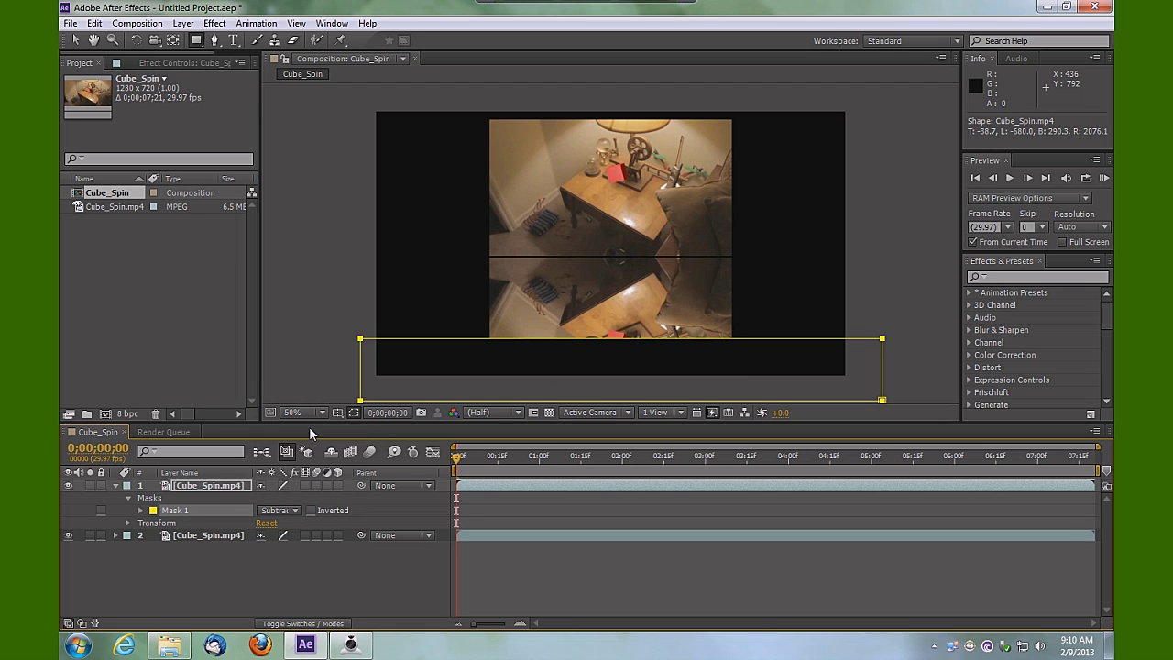
left_click(140, 511)
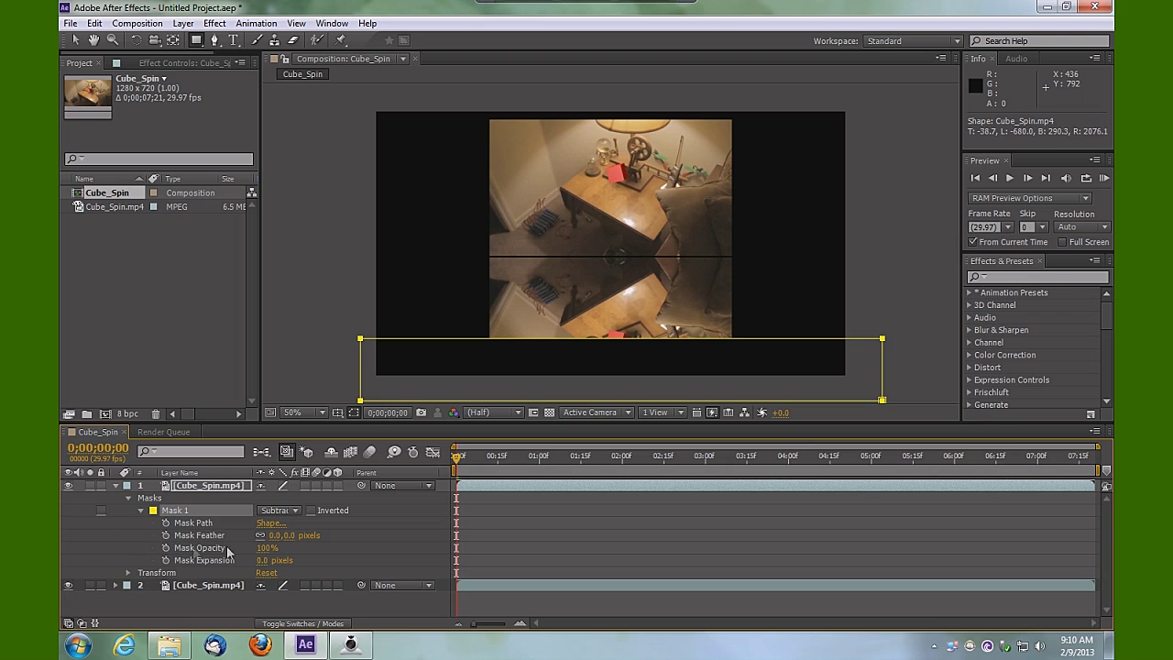
left_click(273, 535)
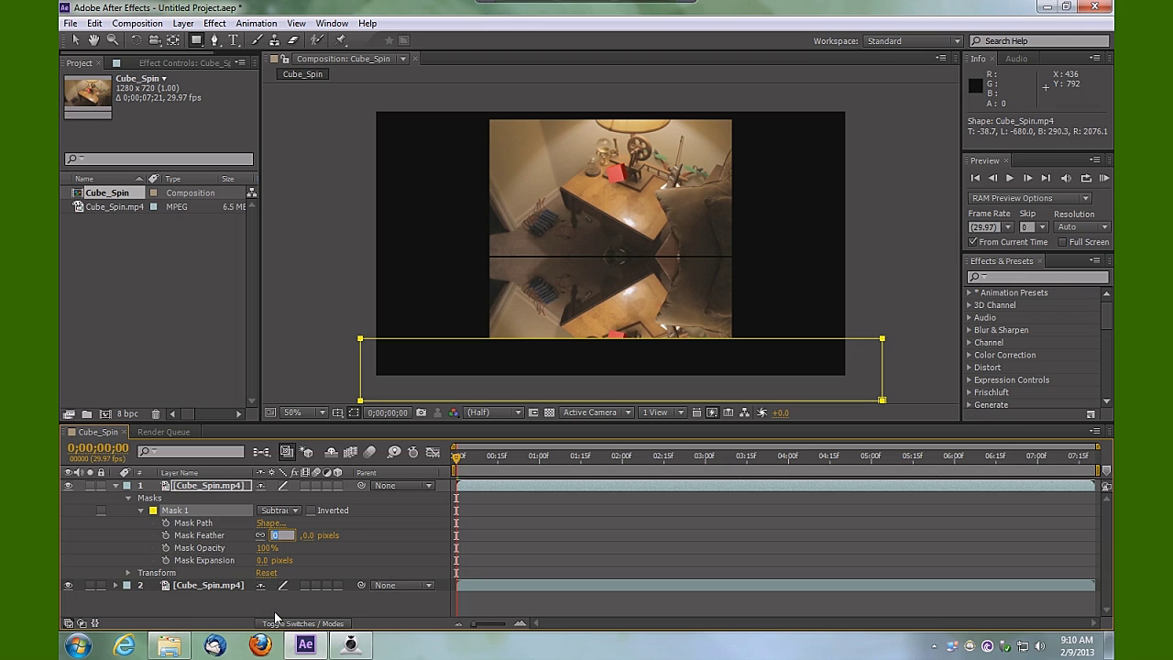
type("15")
key("Return")
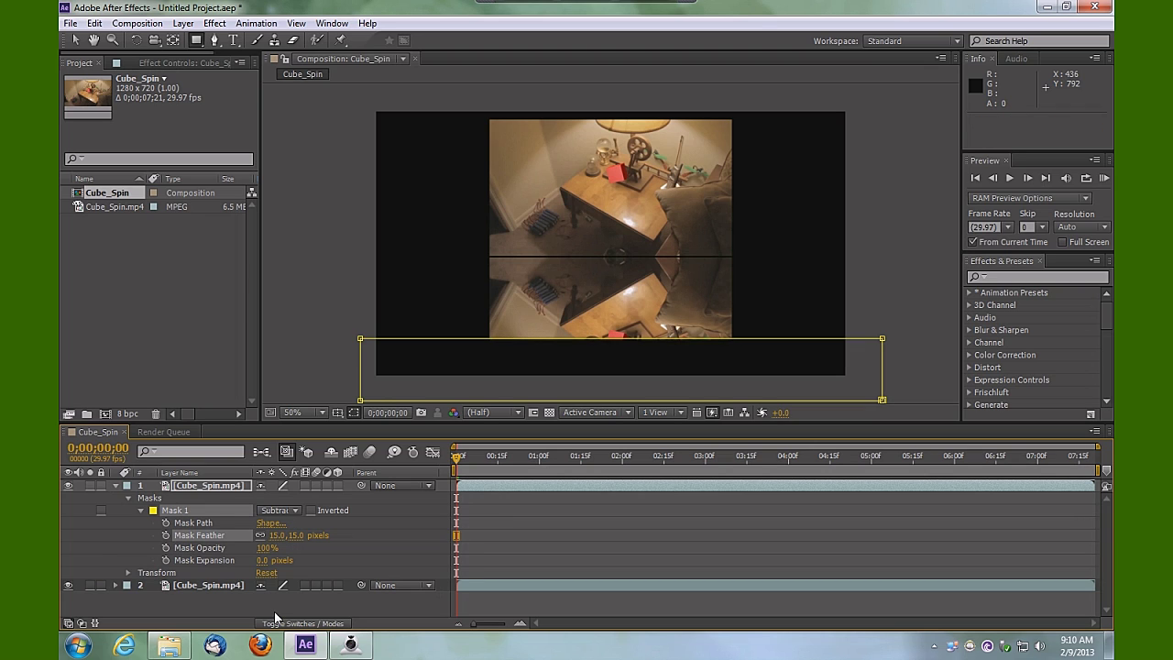
Raise Mask 1's feather to 100,100 pixels and collapse the mask properties.
left_click(72, 37)
left_click(321, 272)
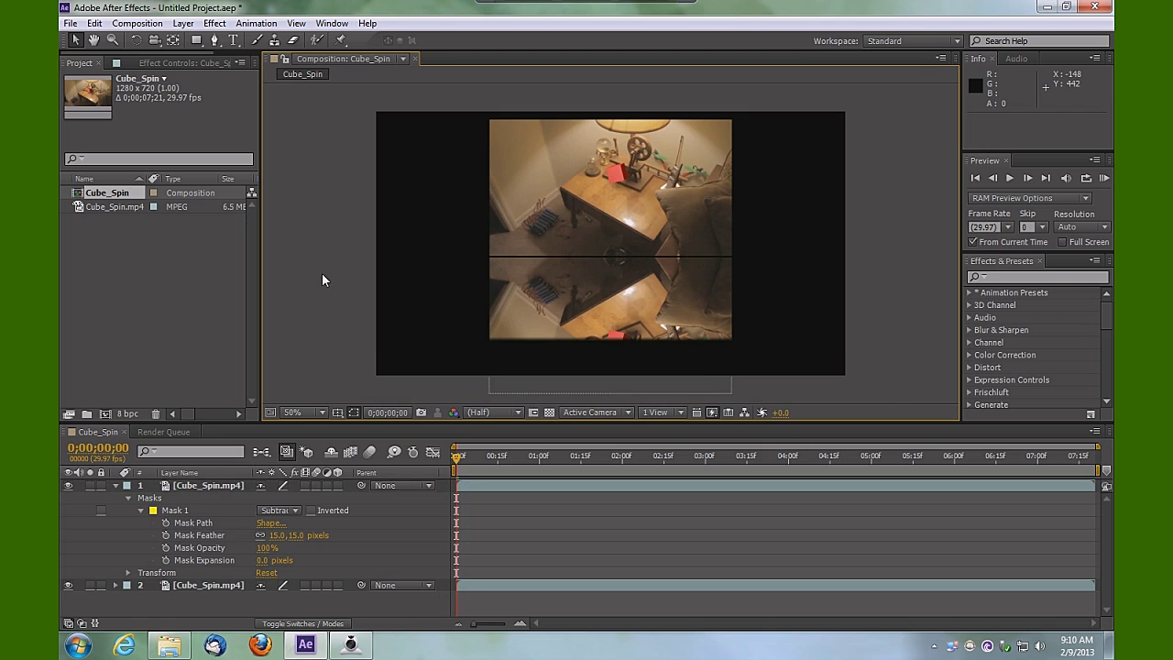
left_click(535, 341)
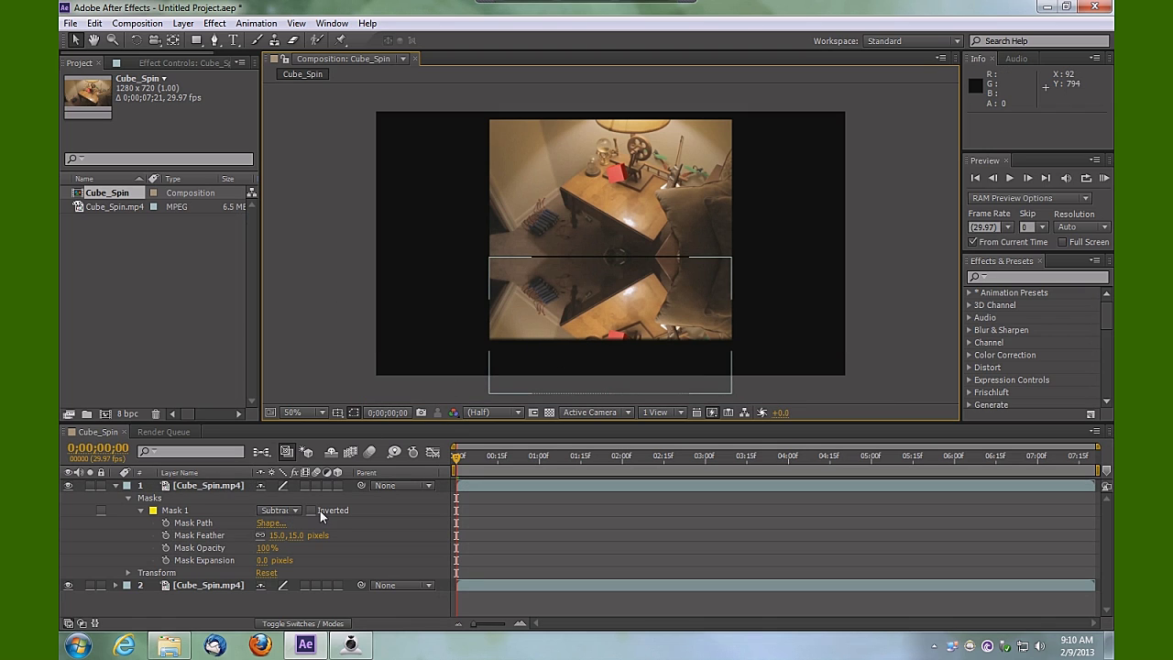
left_click(176, 510)
left_click_drag(276, 535, 354, 543)
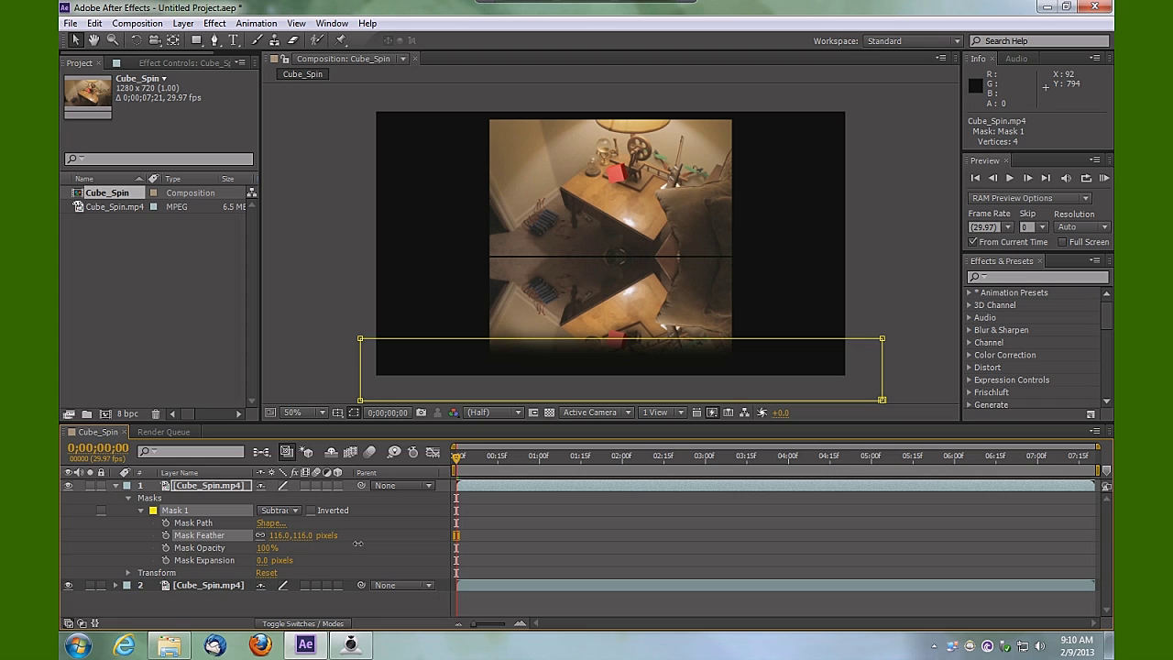
left_click(278, 535)
type("100")
key("Return")
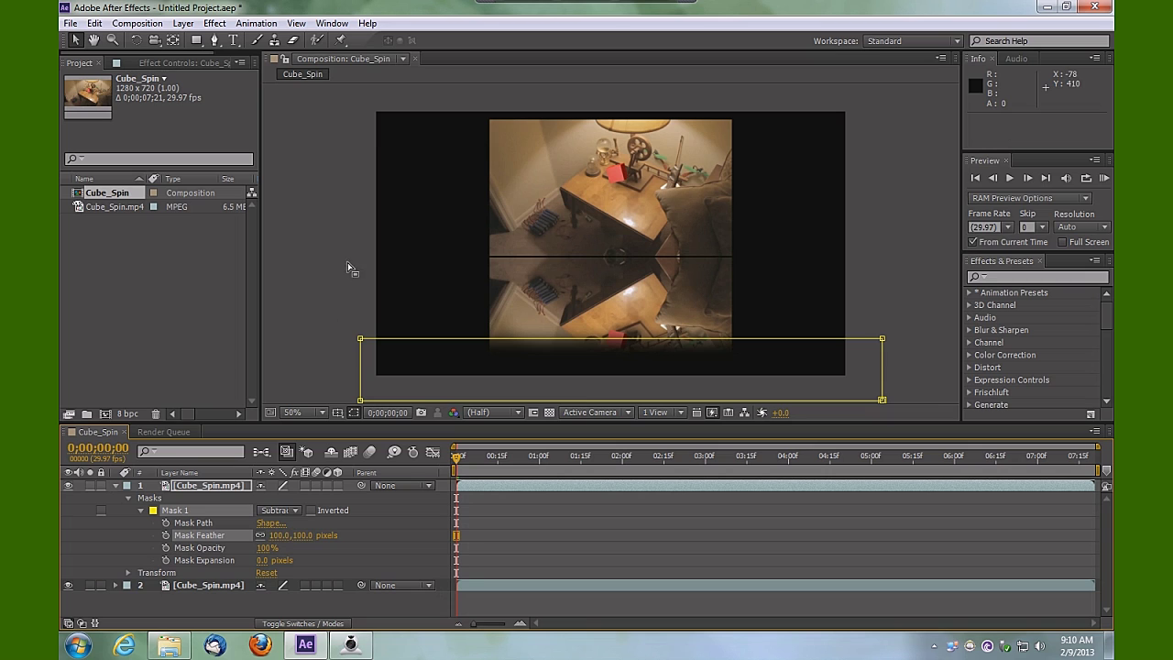
left_click(342, 264)
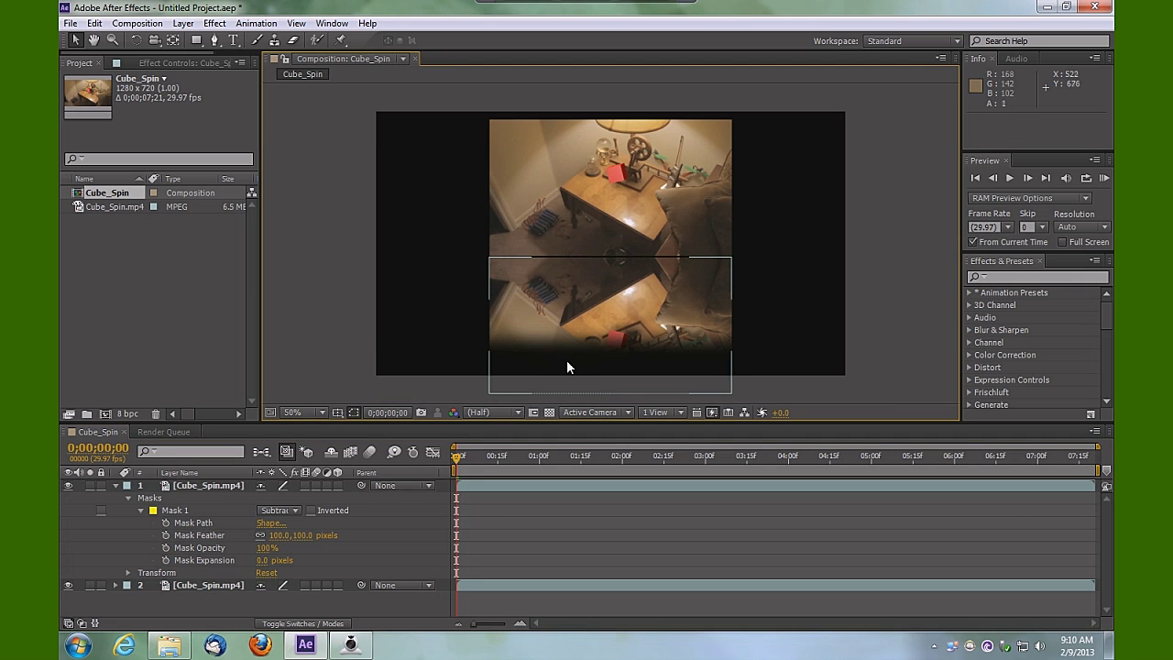
left_click_drag(261, 582, 129, 502)
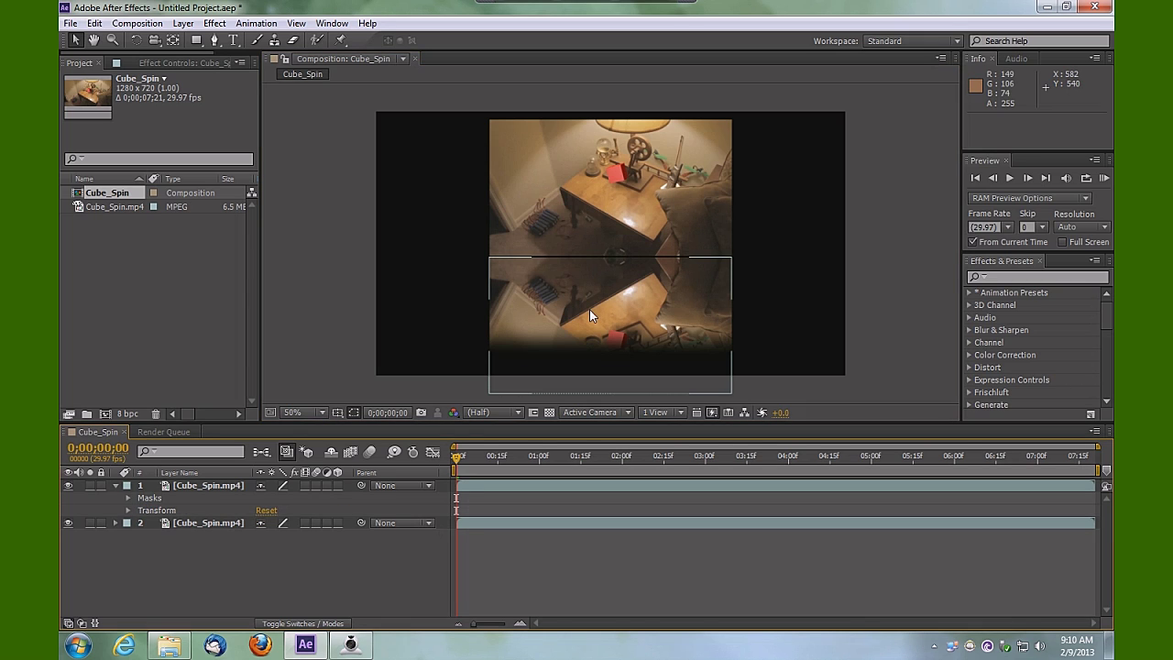
left_click(148, 581)
Set the reflection layer's Transform Opacity to 25%.
left_click(150, 514)
left_click(128, 509)
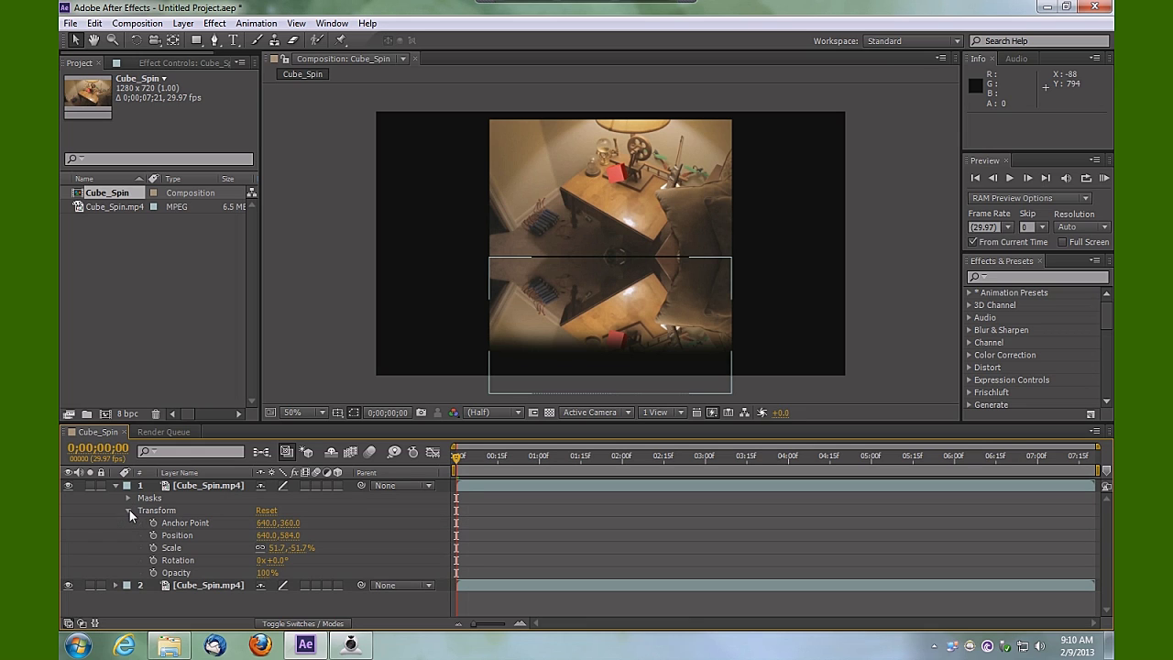
left_click(265, 574)
type("25")
key("Return")
left_click(307, 295)
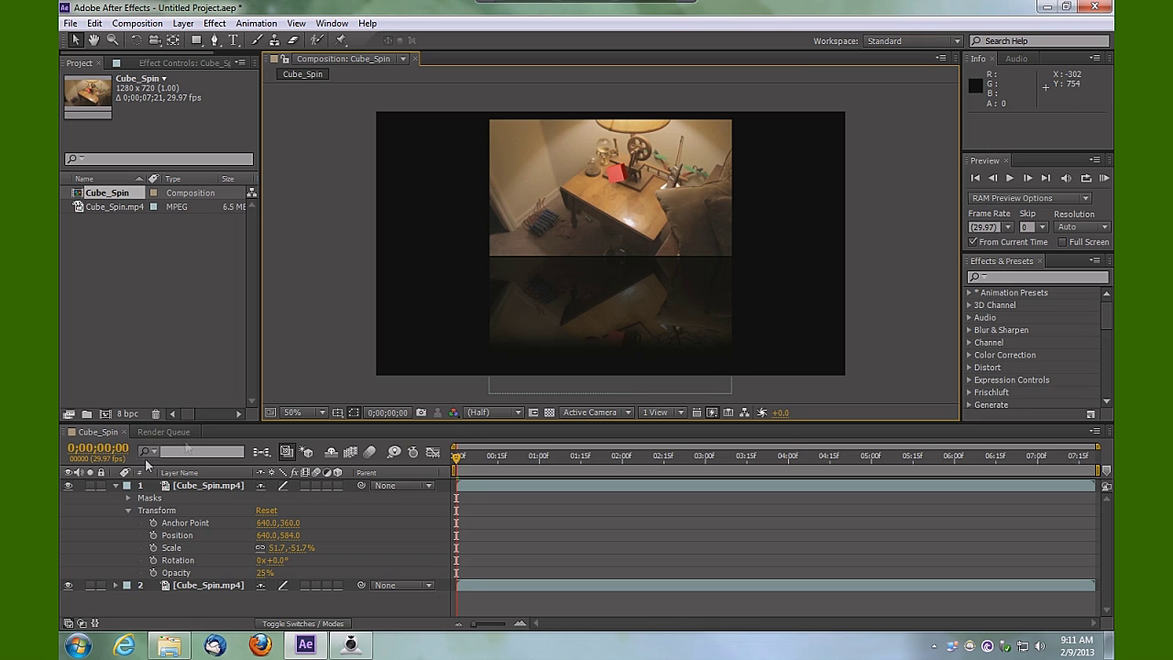
left_click(114, 480)
Add a comp-sized Black Solid 1 and move it beneath both Cube_Spin.mp4 layers.
left_click(114, 483)
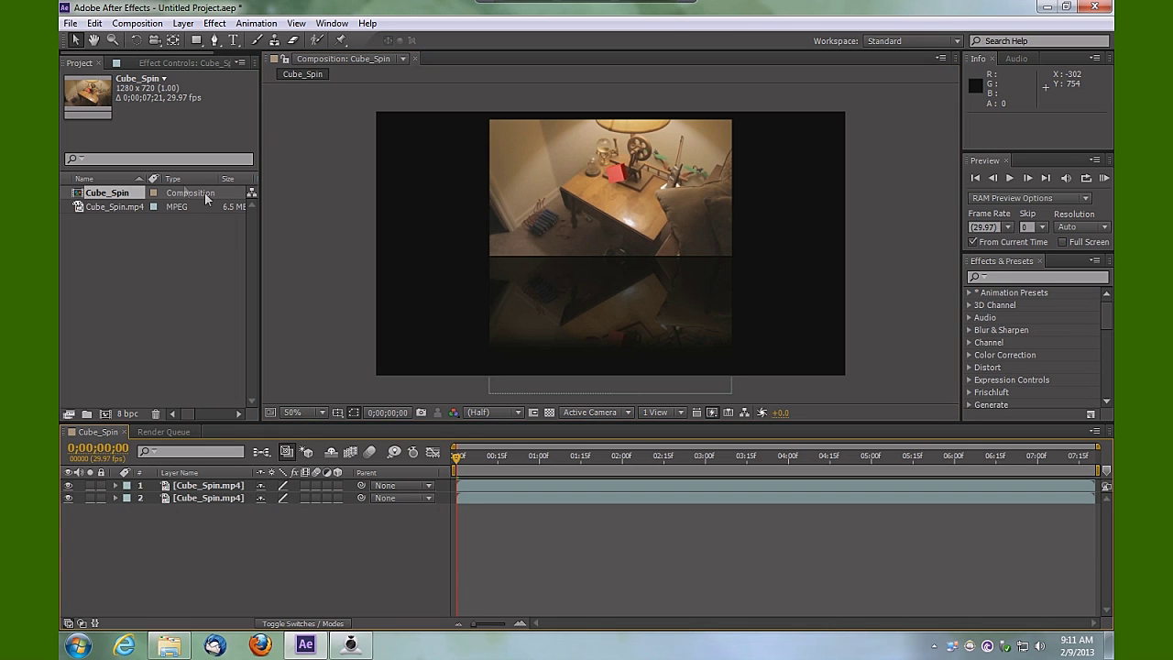
left_click(185, 23)
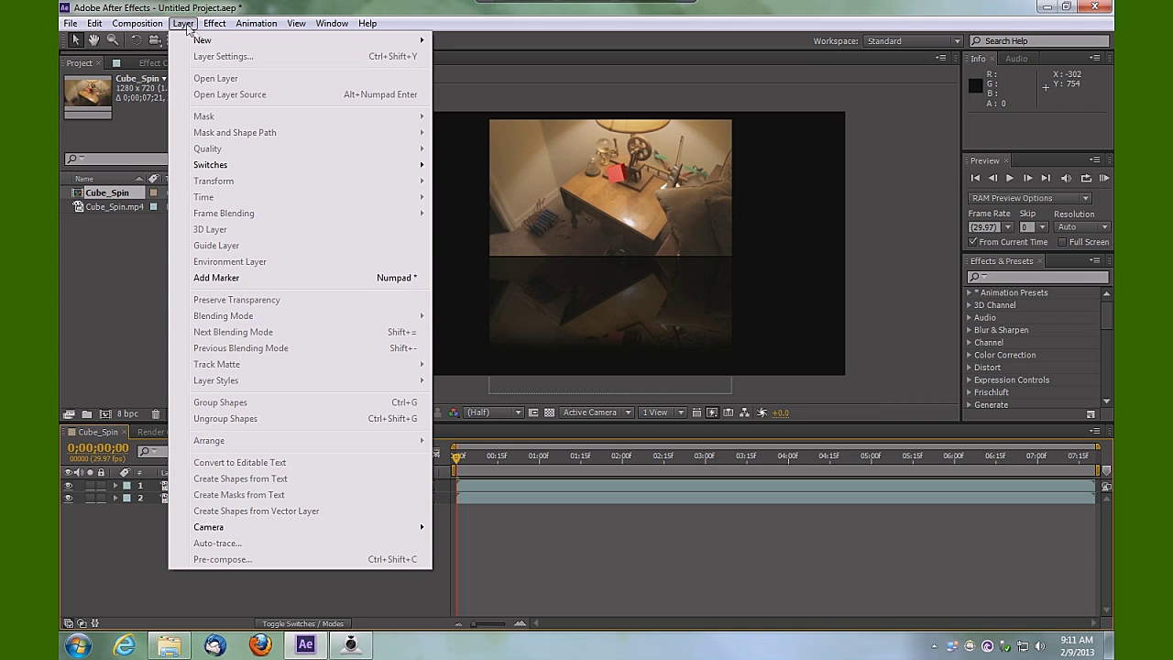
mouse_move(207, 41)
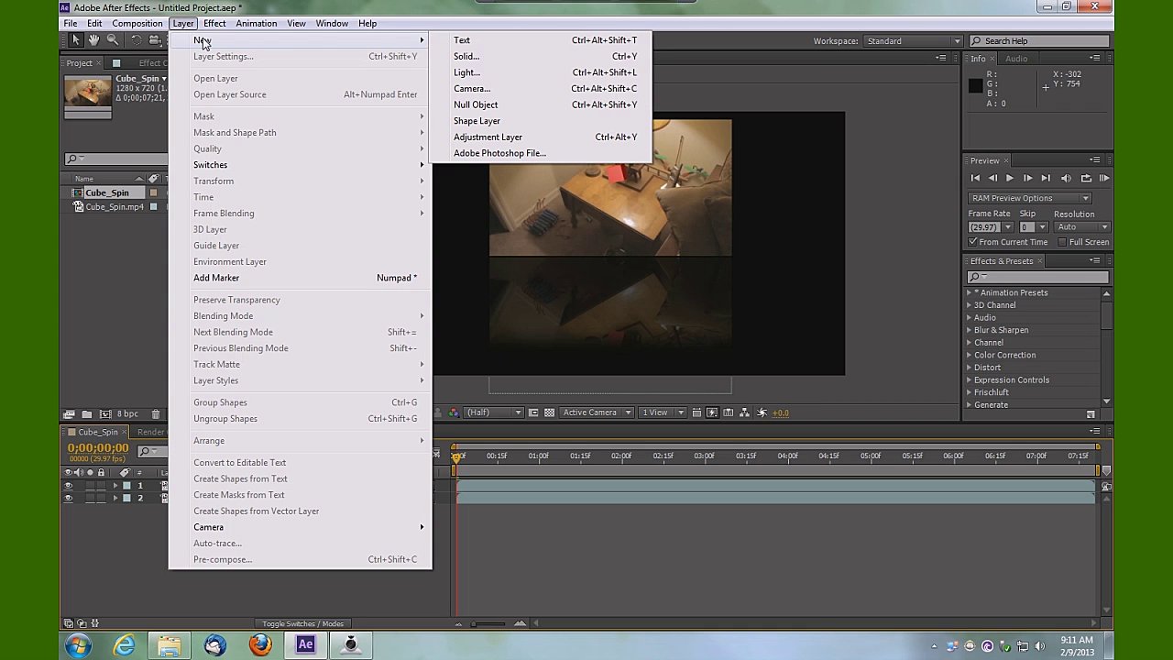
left_click(536, 56)
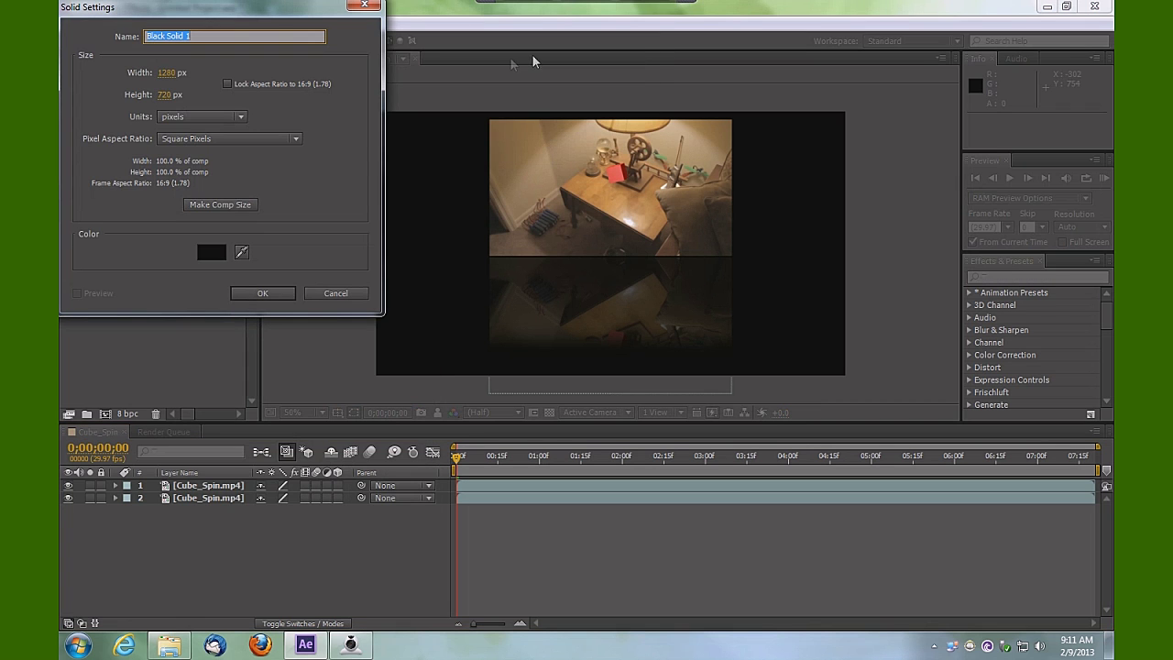
left_click(270, 293)
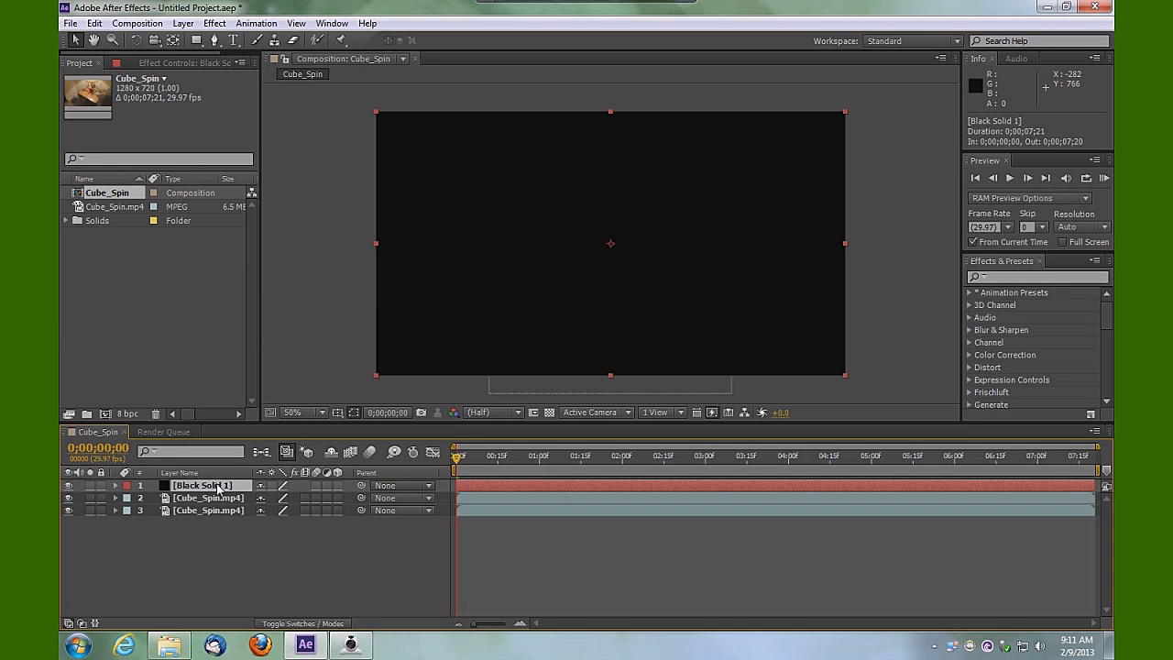
left_click_drag(218, 488, 210, 513)
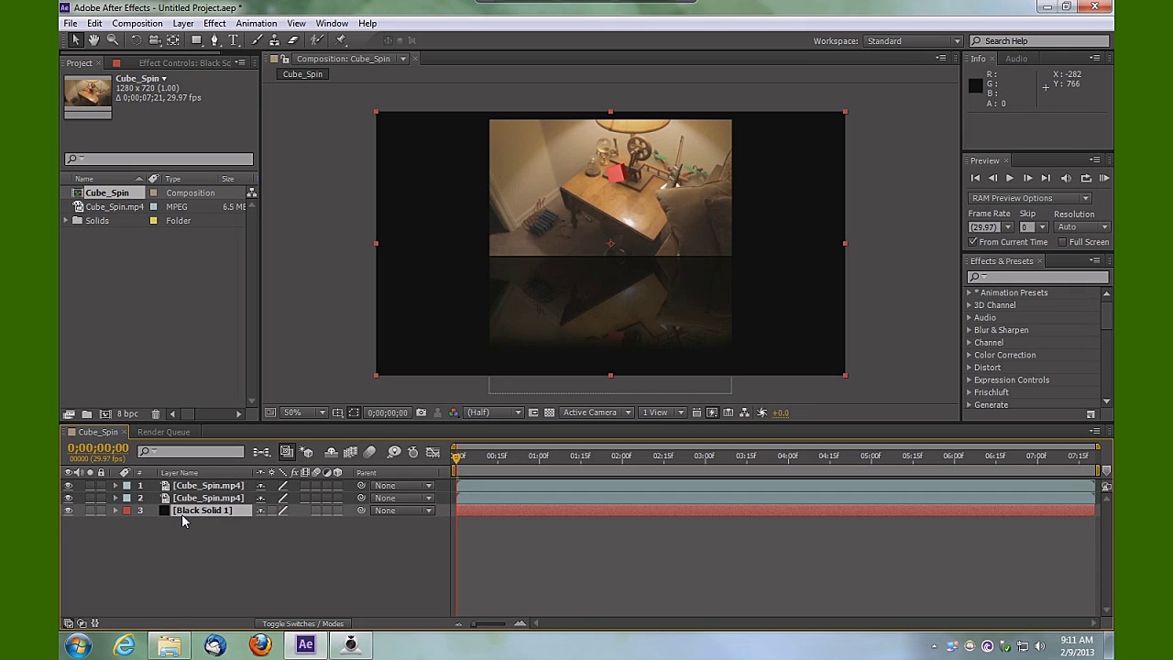
Apply Generate > Ramp to Black Solid 1 and drag its start point down to mid-frame.
left_click(218, 24)
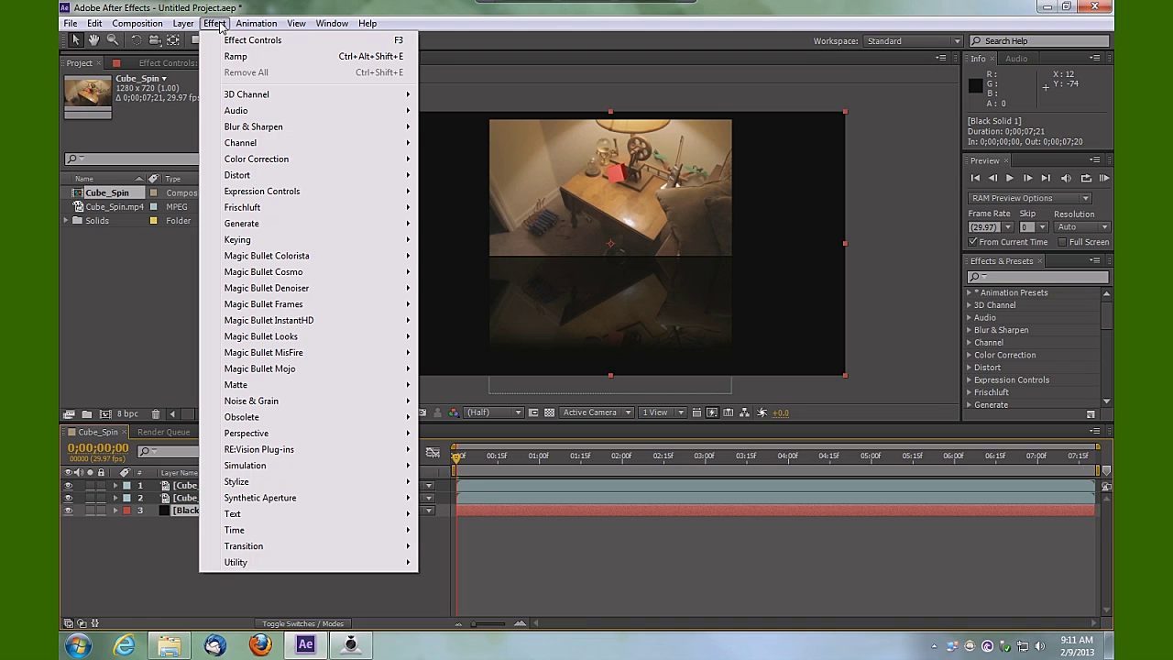
mouse_move(265, 225)
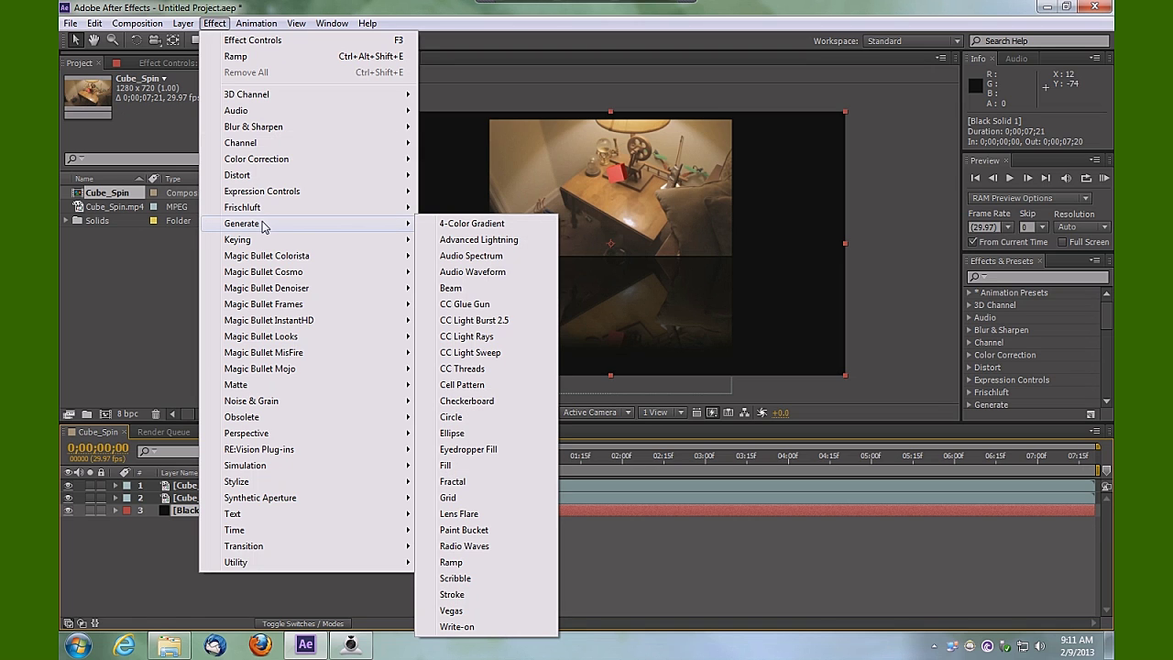
left_click(479, 562)
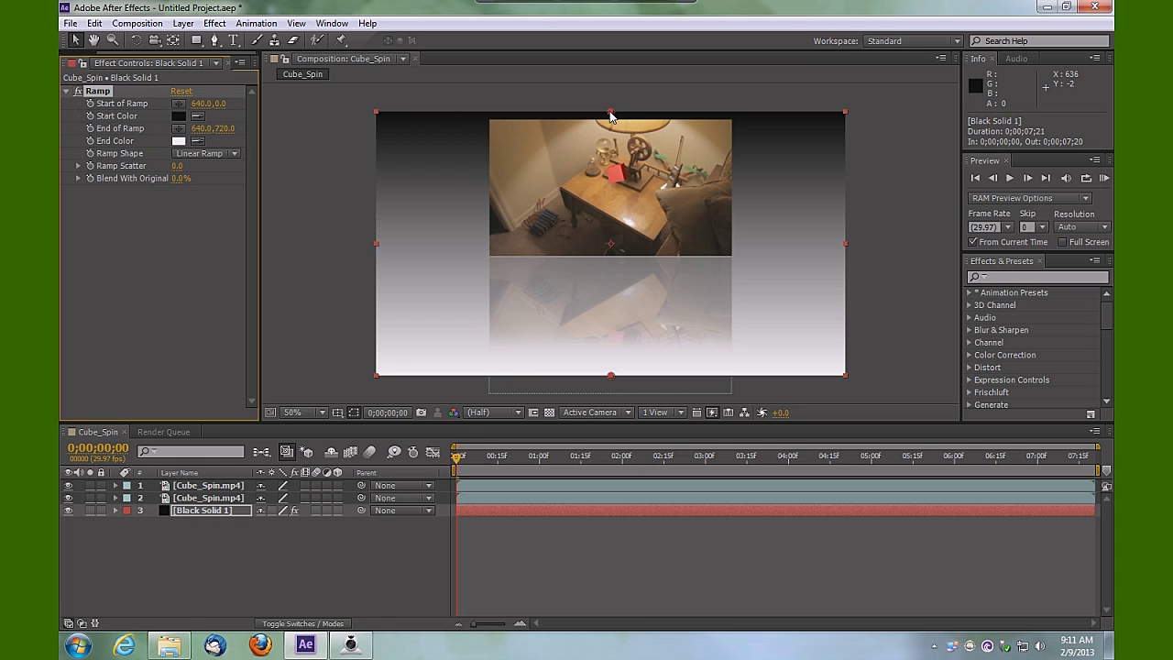
left_click_drag(610, 112, 612, 225)
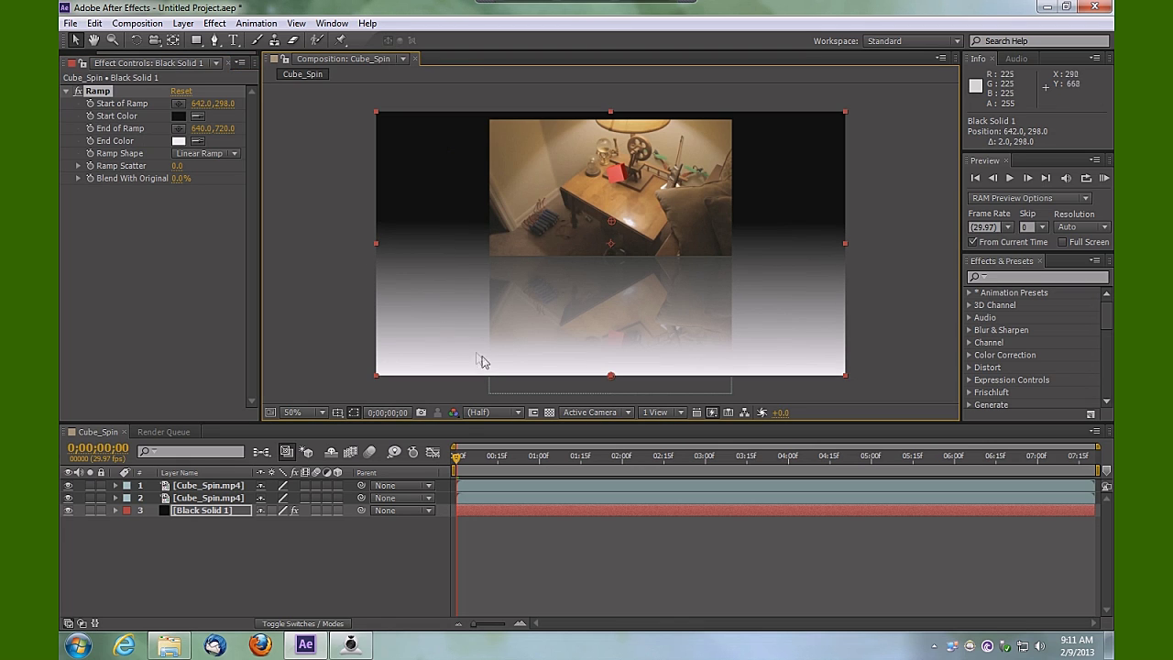
Pick-whip layer 2's Parent onto layer 1 so the two Cube_Spin copies move together.
left_click(332, 318)
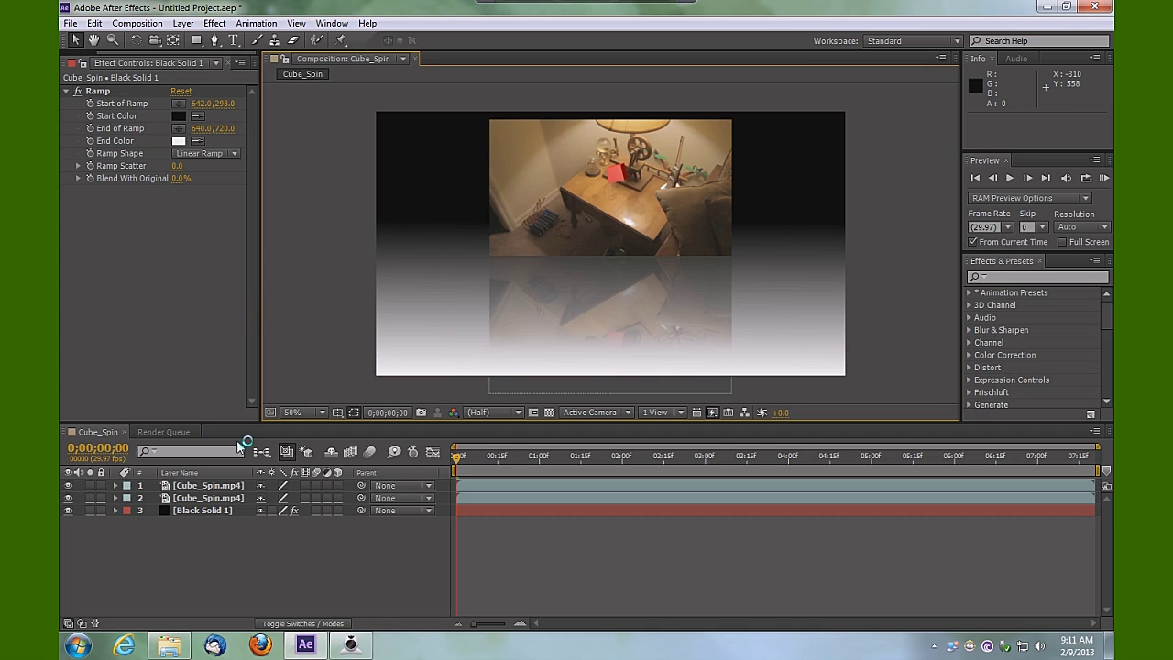
left_click(206, 499)
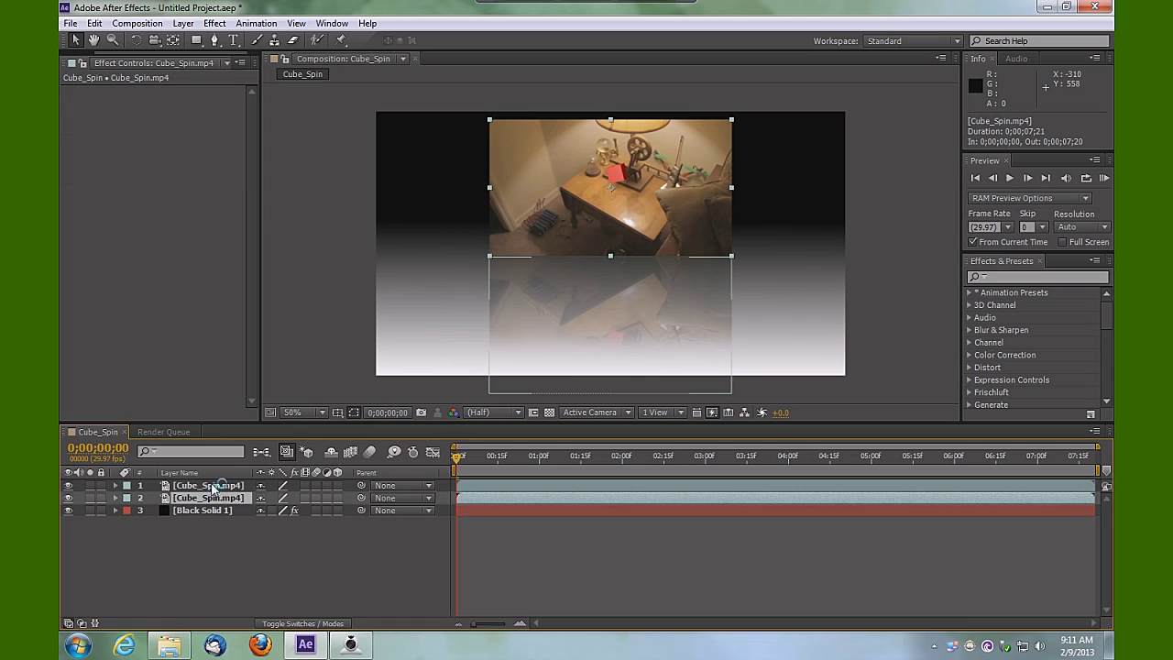
left_click(210, 486, "shift")
left_click(222, 500)
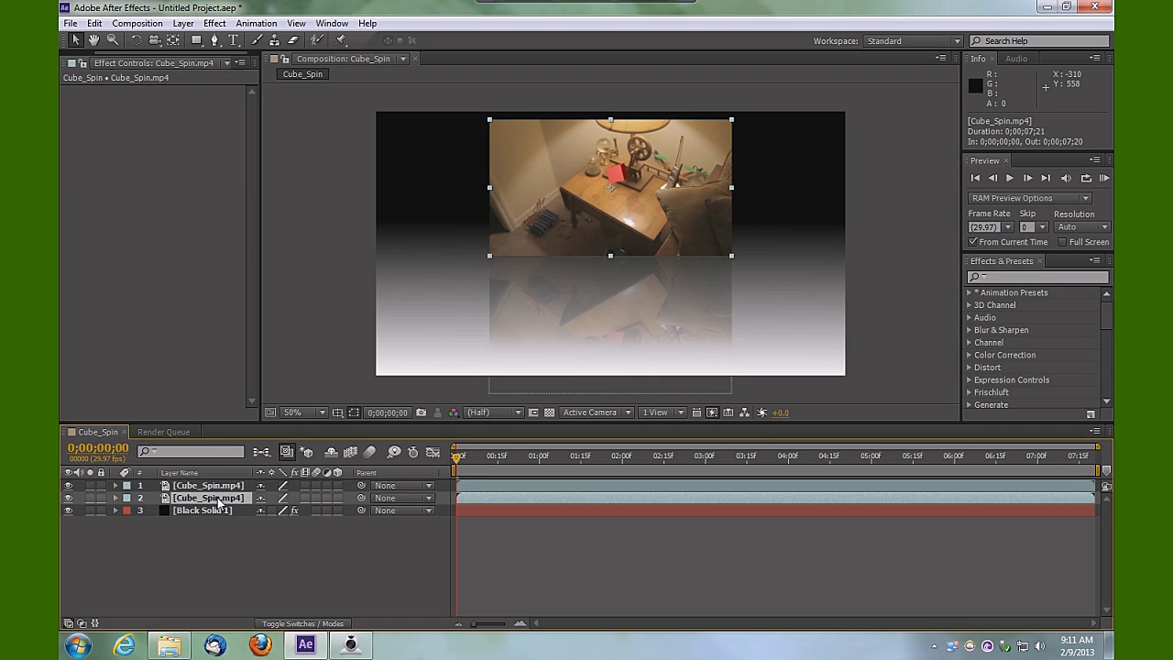
left_click(219, 490)
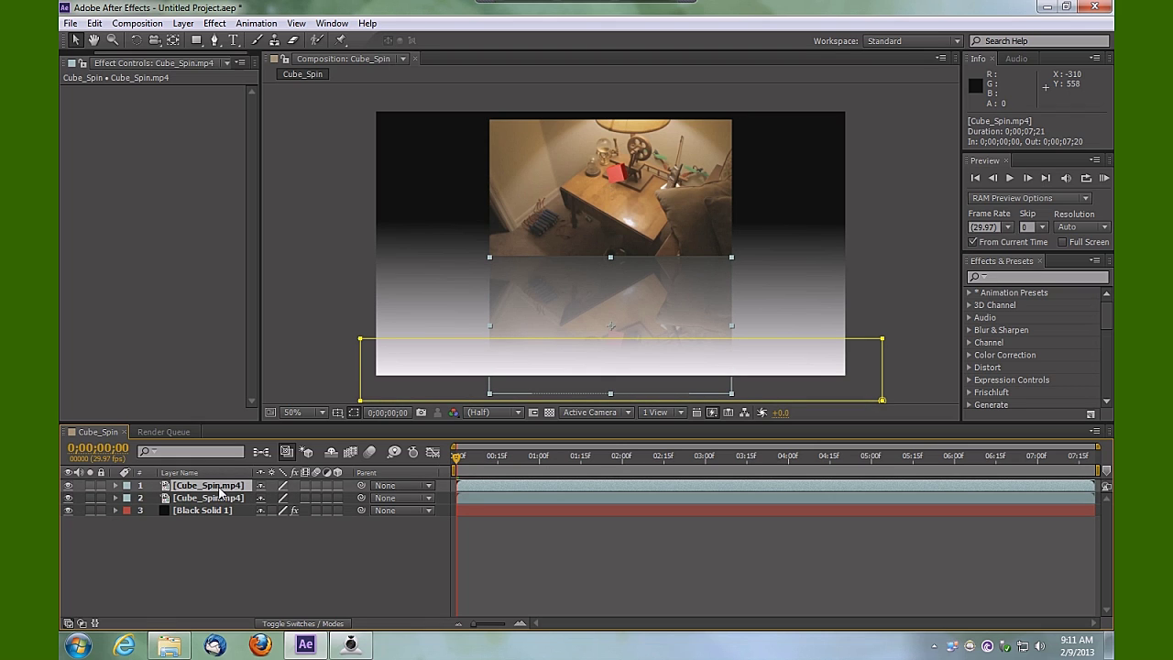
left_click(219, 497, "shift")
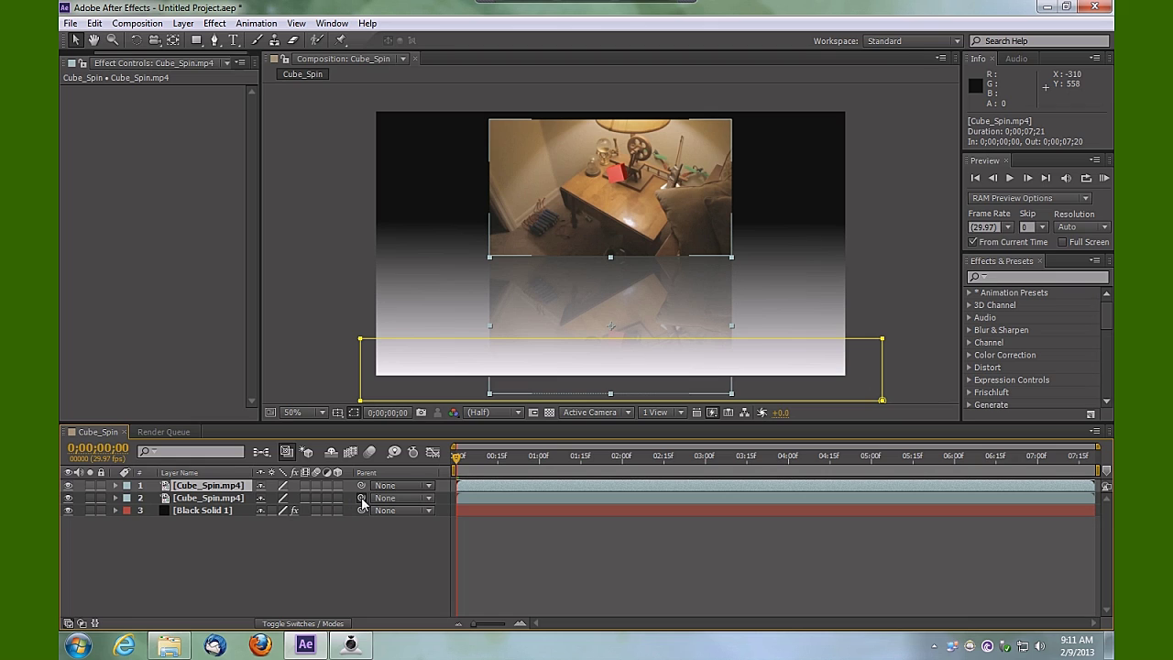
left_click_drag(361, 497, 218, 490)
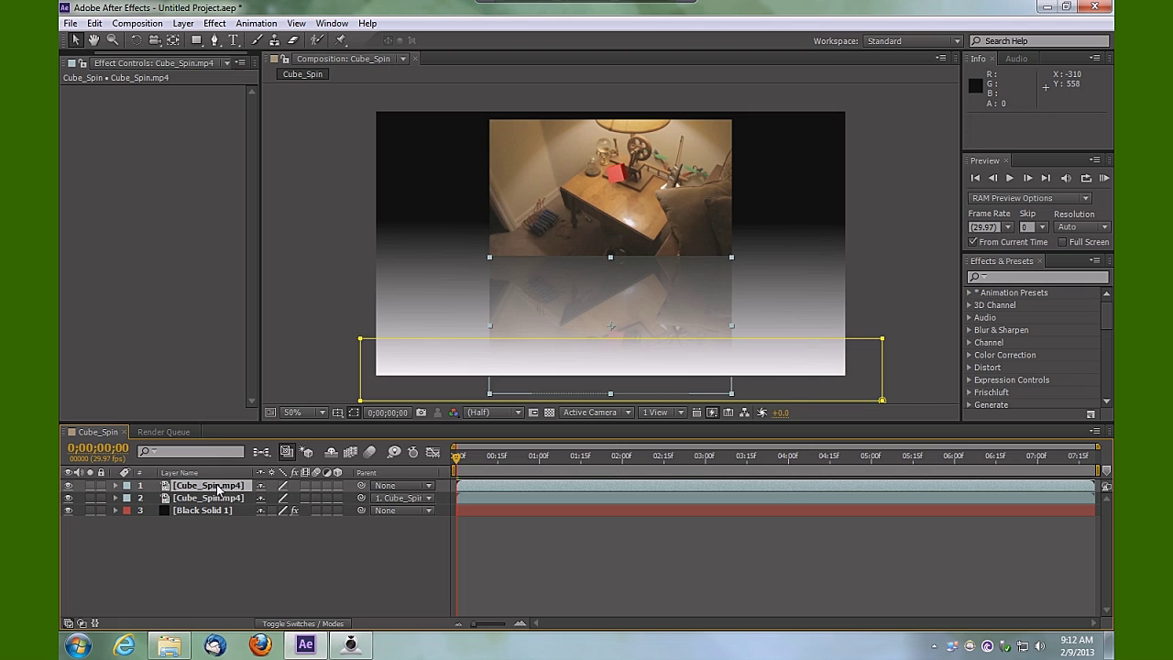
left_click(318, 556)
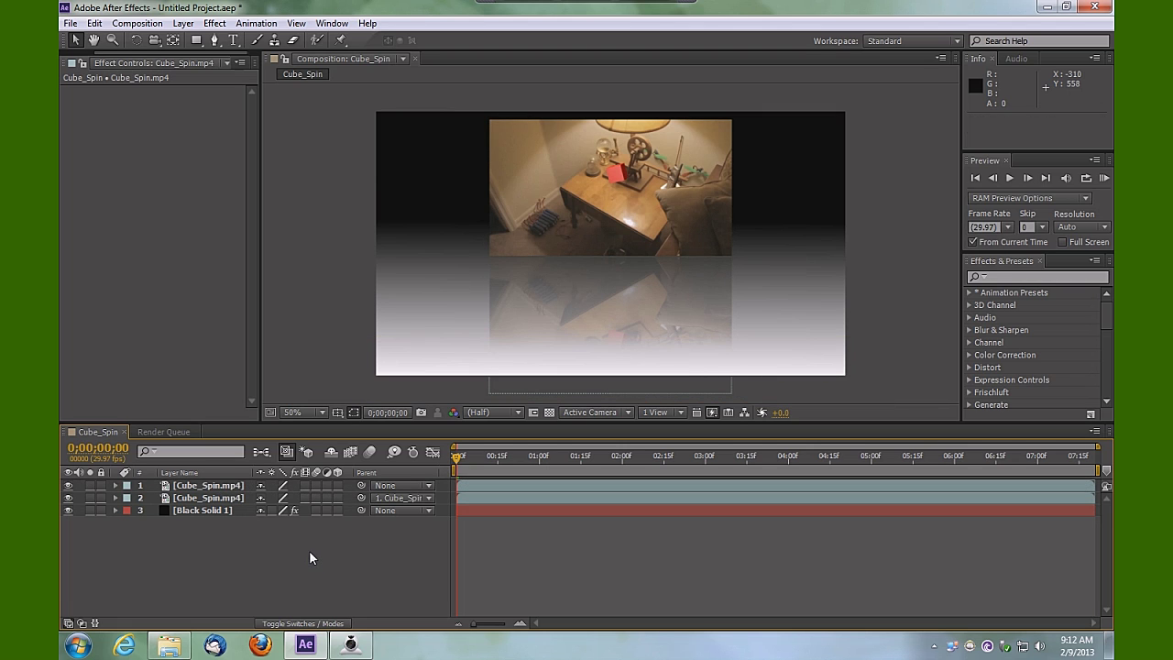
Test-drag the reflection to check the linked video follows, then undo the move.
left_click(222, 486)
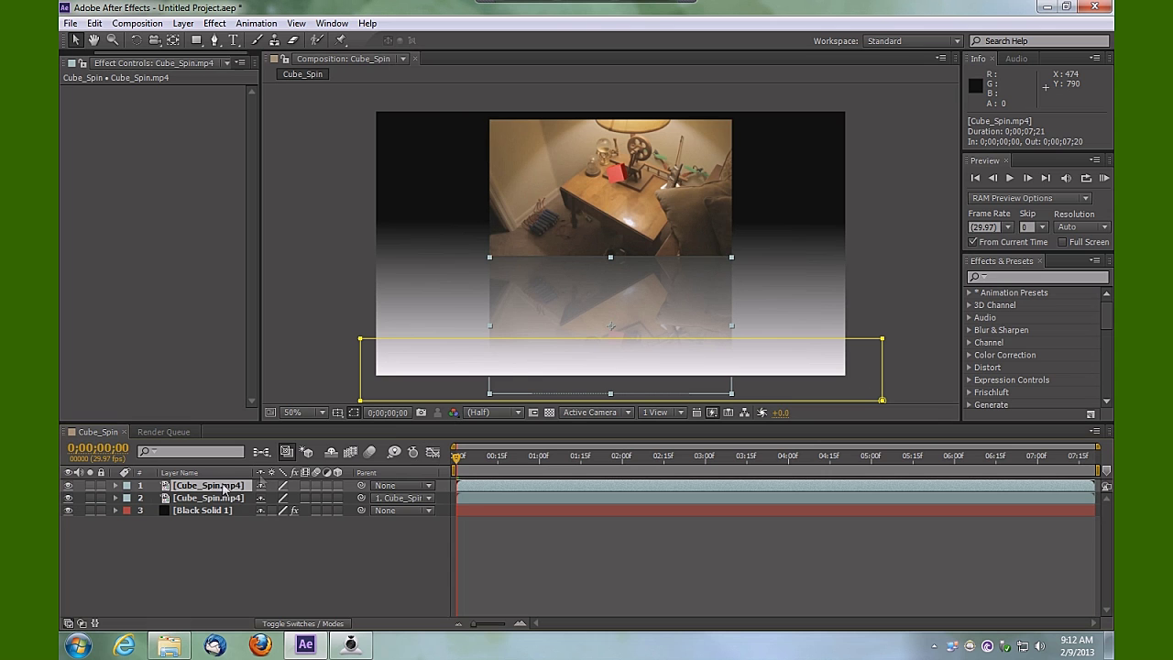
mouse_move(629, 312)
left_mouse_down()
mouse_move(695, 335)
mouse_move(665, 286)
mouse_move(622, 321)
left_mouse_up()
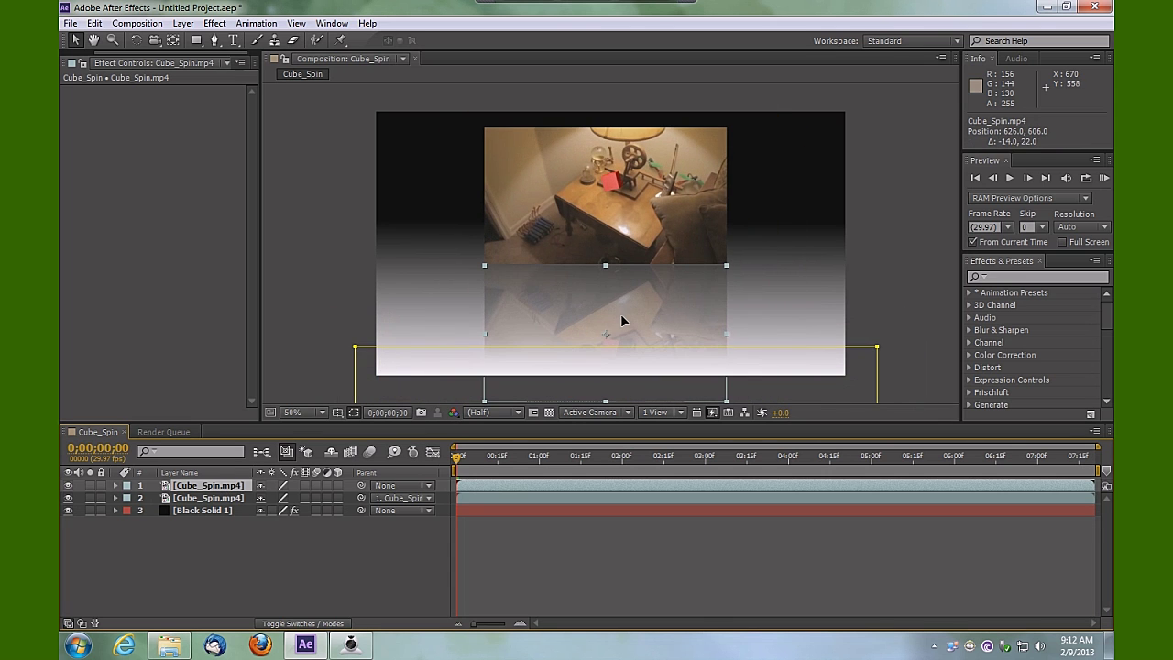
key("ctrl+z")
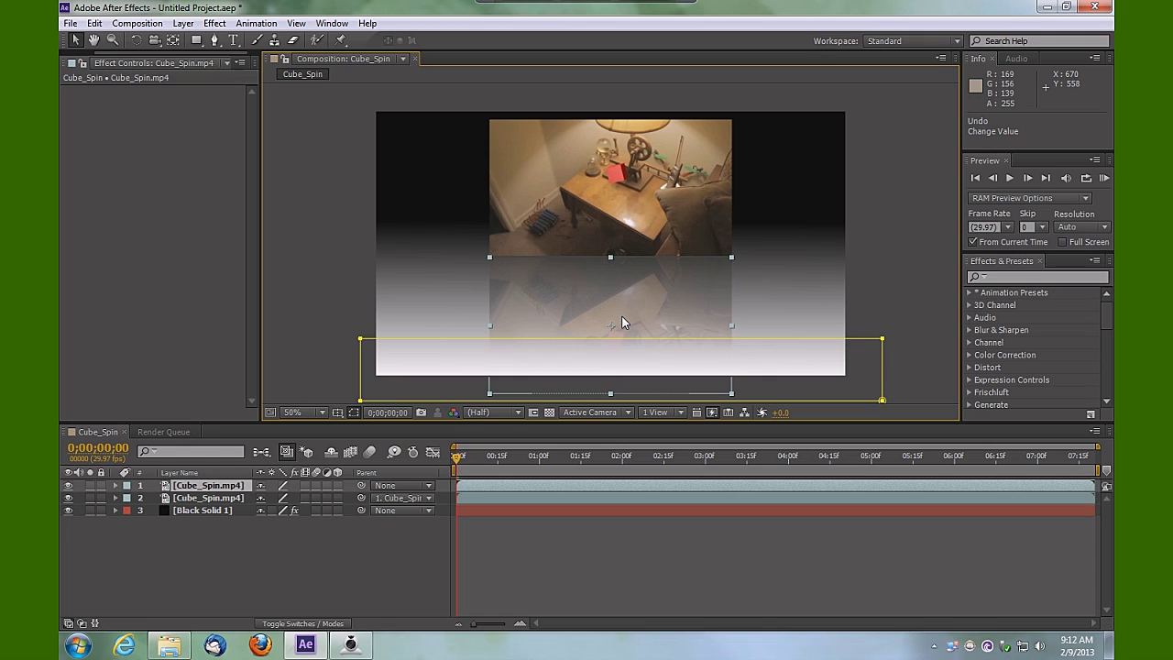
left_click(348, 574)
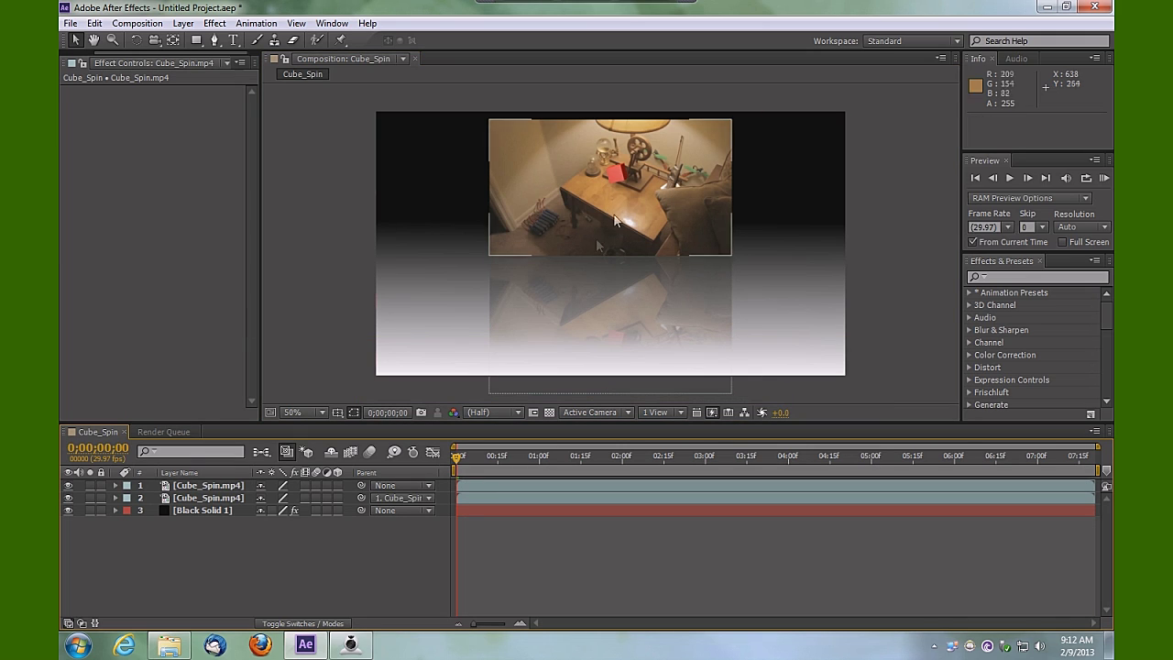
Scrub the timeline to 0;00;01;16 to review the reflection over the ramp.
left_click(330, 256)
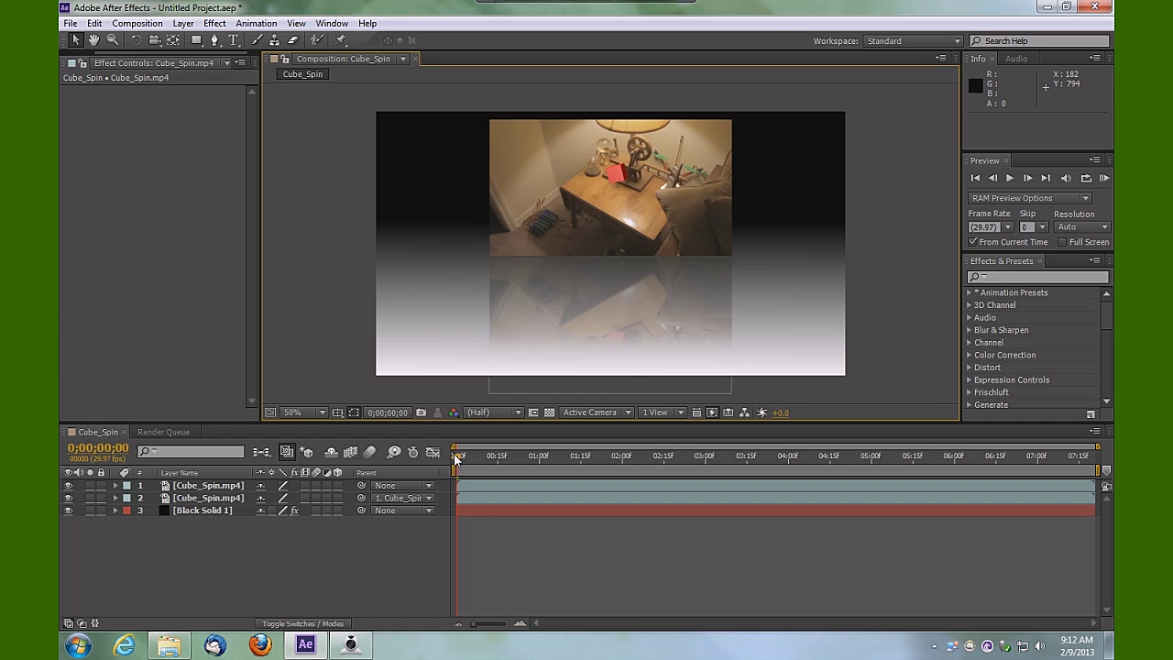
left_click_drag(457, 458, 573, 485)
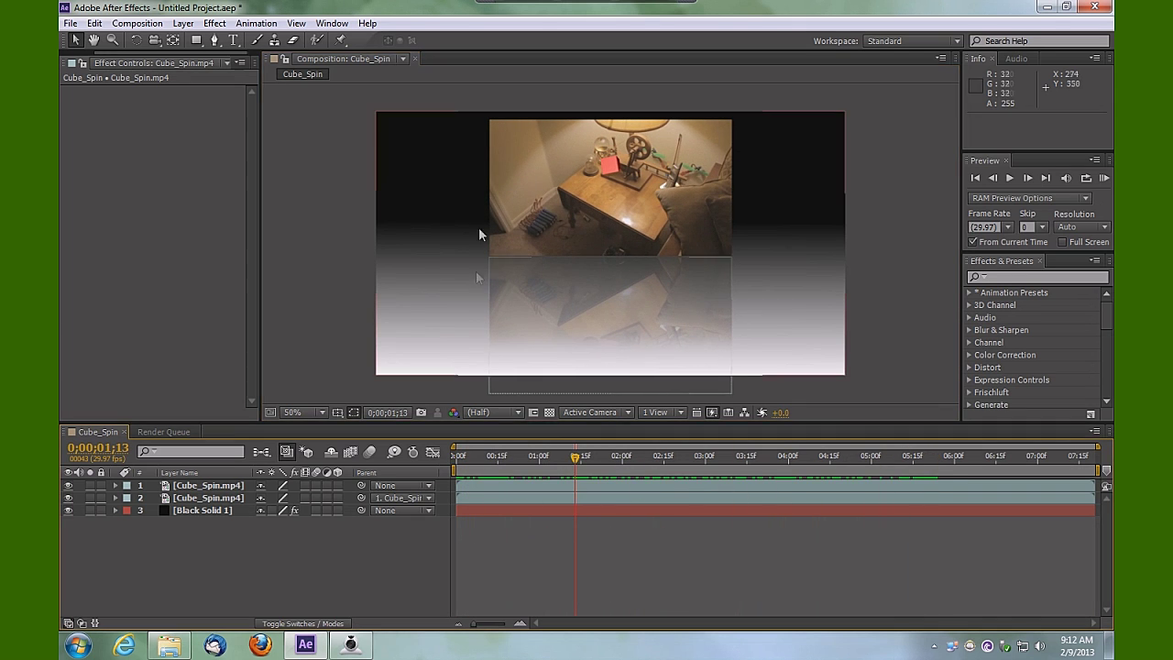
left_click(531, 183)
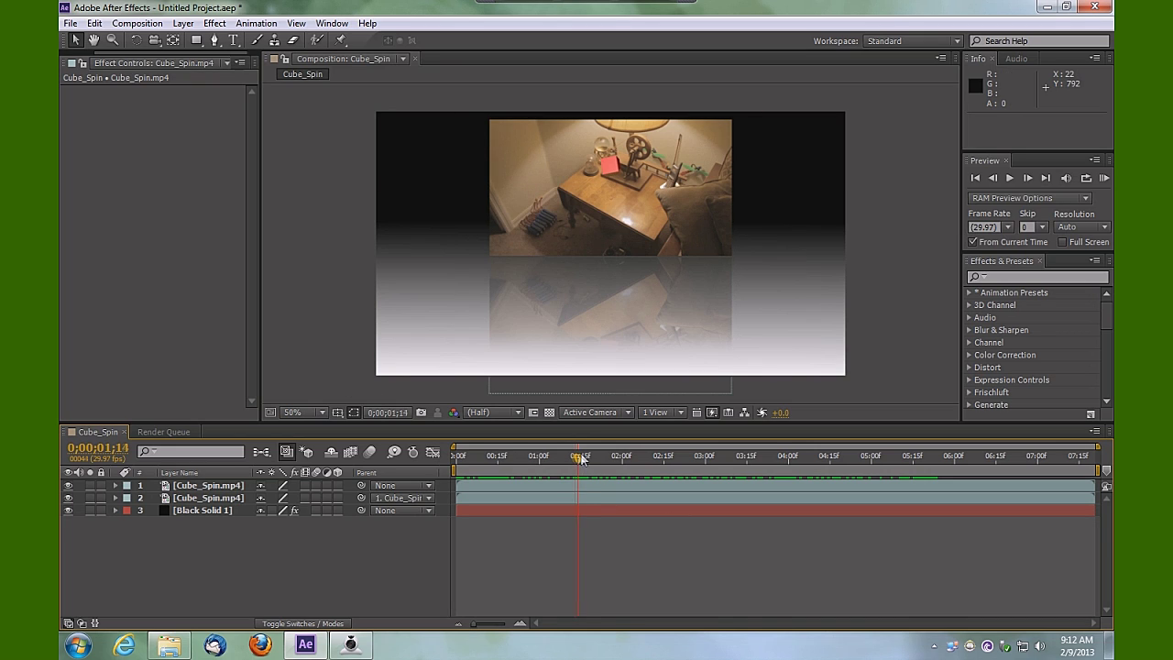
left_click_drag(580, 458, 586, 461)
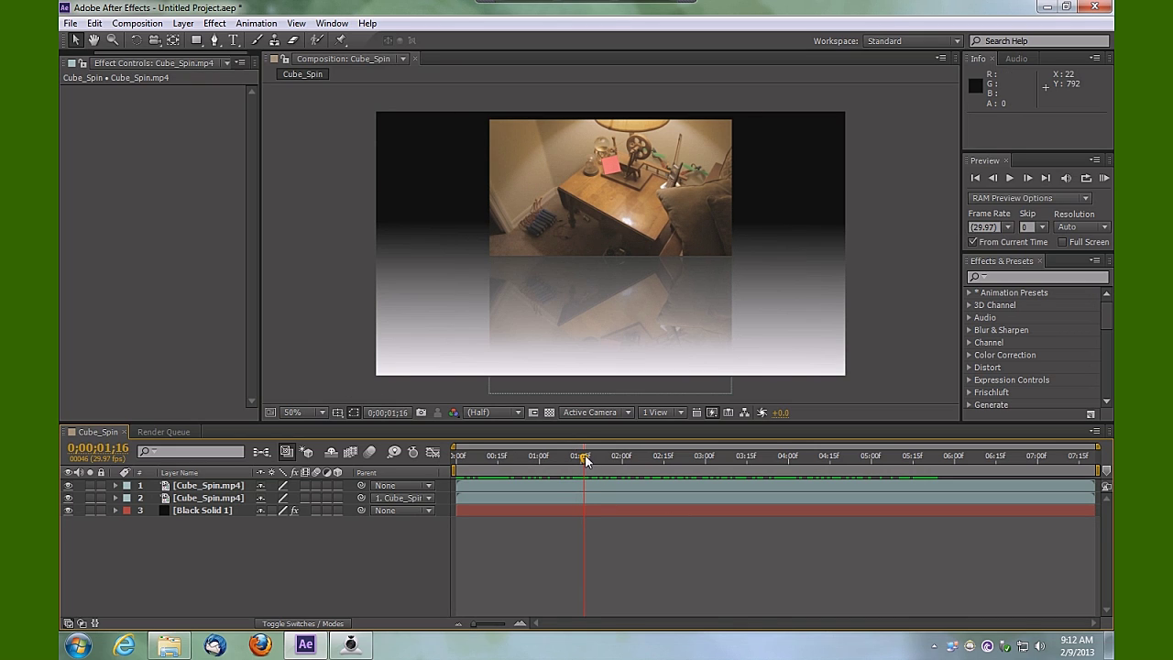
Add a black comp-sized Black Solid 2 and place it third, behind both video layers.
left_click(177, 25)
mouse_move(199, 40)
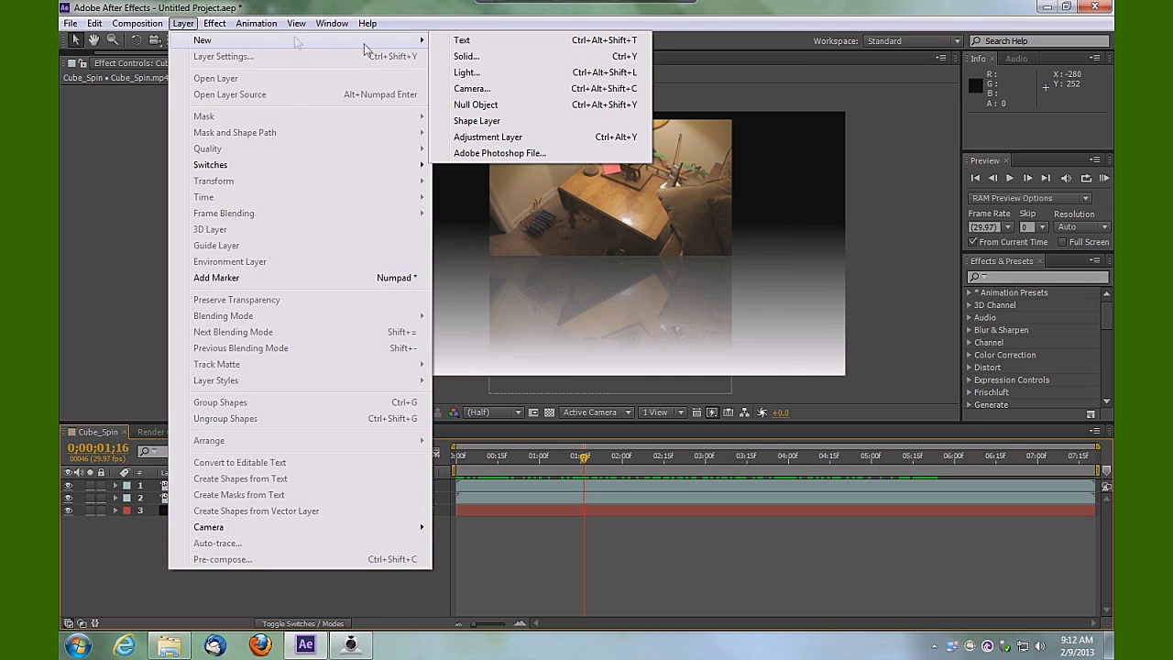
left_click(467, 56)
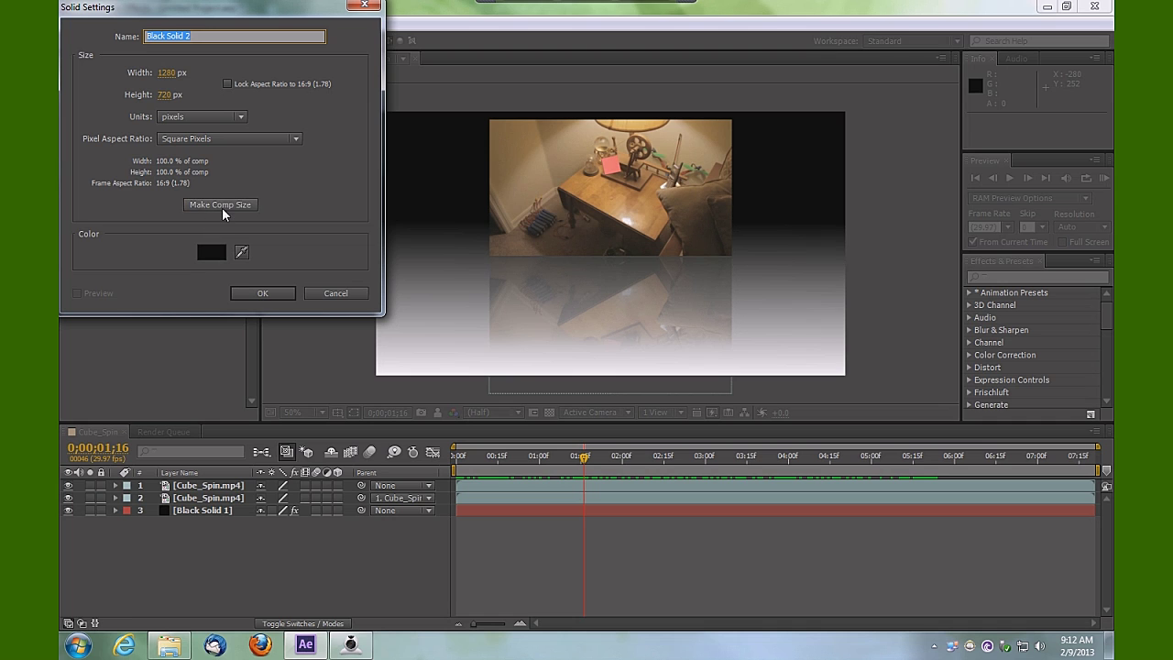
left_click(280, 297)
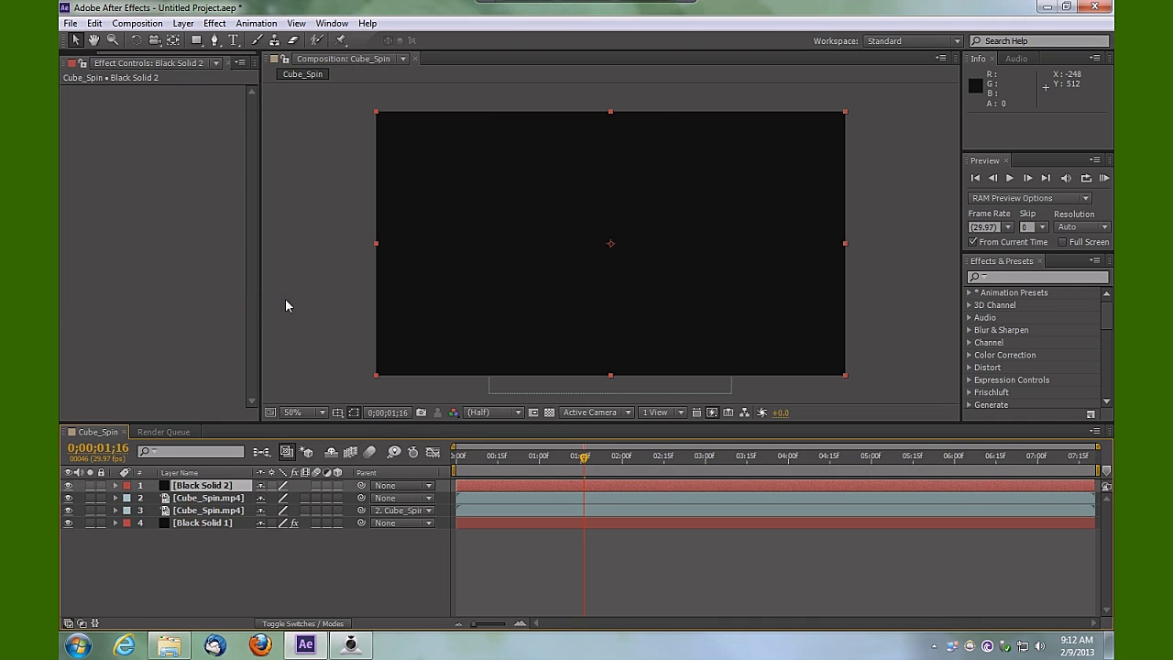
left_click_drag(218, 485, 209, 518)
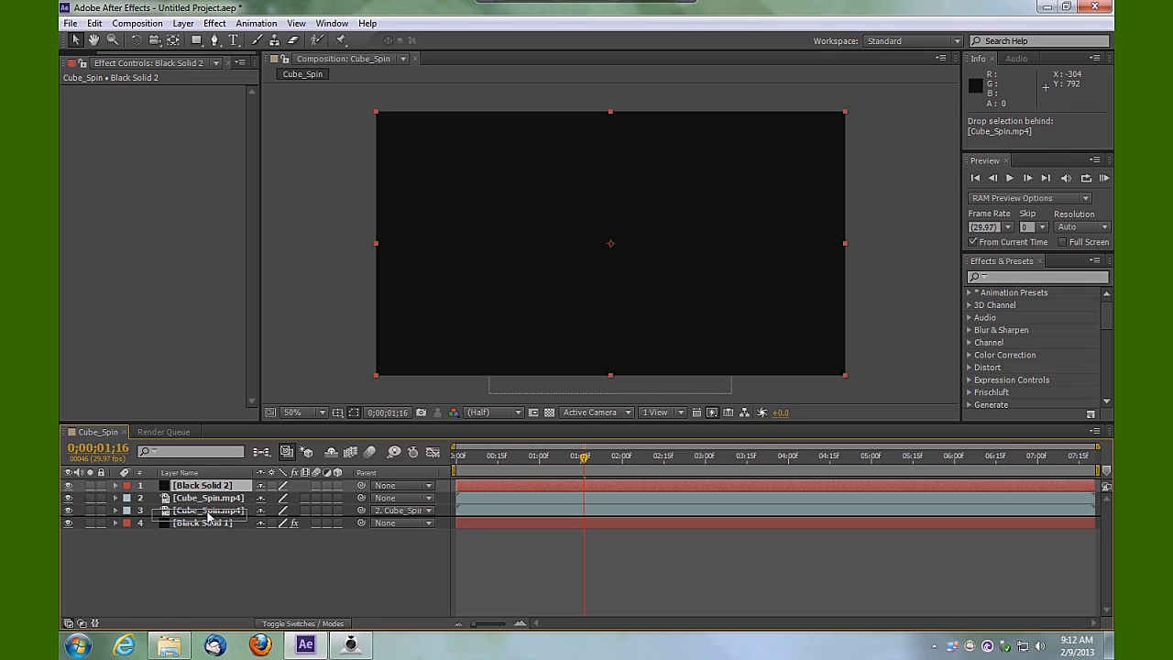
left_click_drag(208, 516, 209, 516)
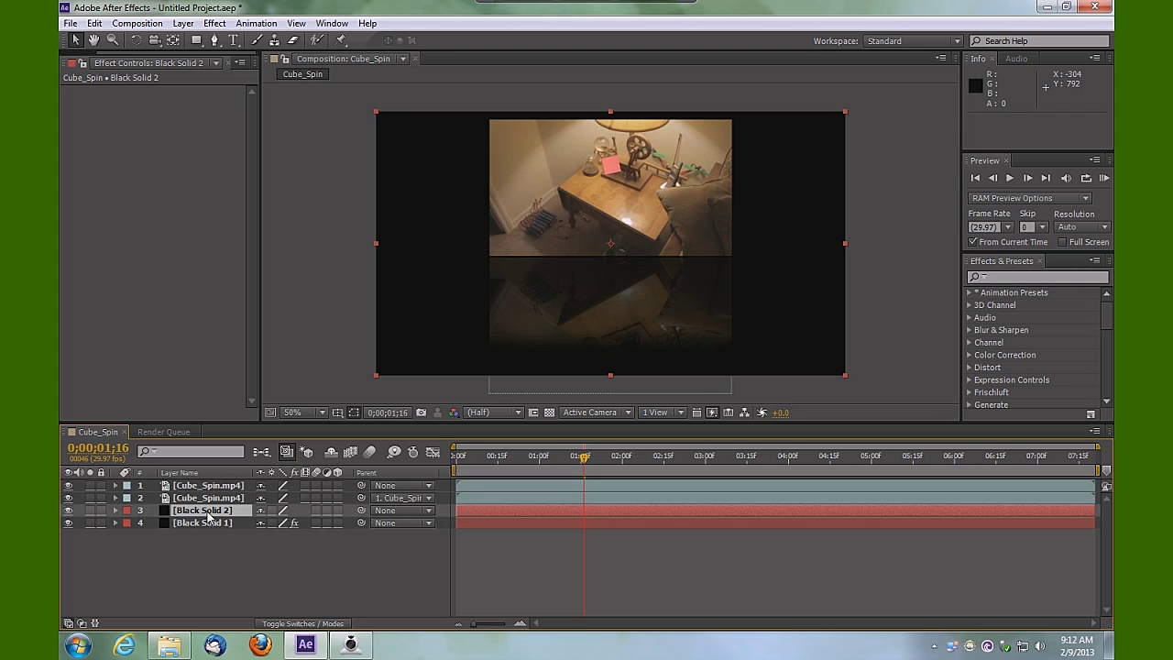
Rename Black Solid 2 to 'shadow'.
right_click(208, 516)
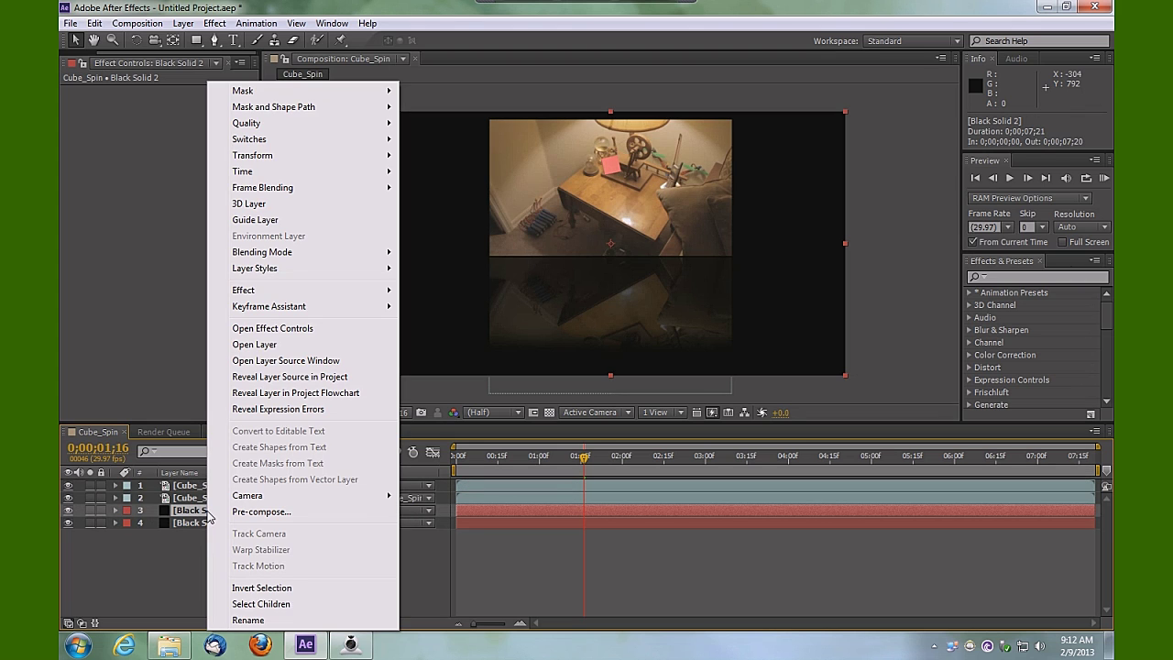
left_click(261, 622)
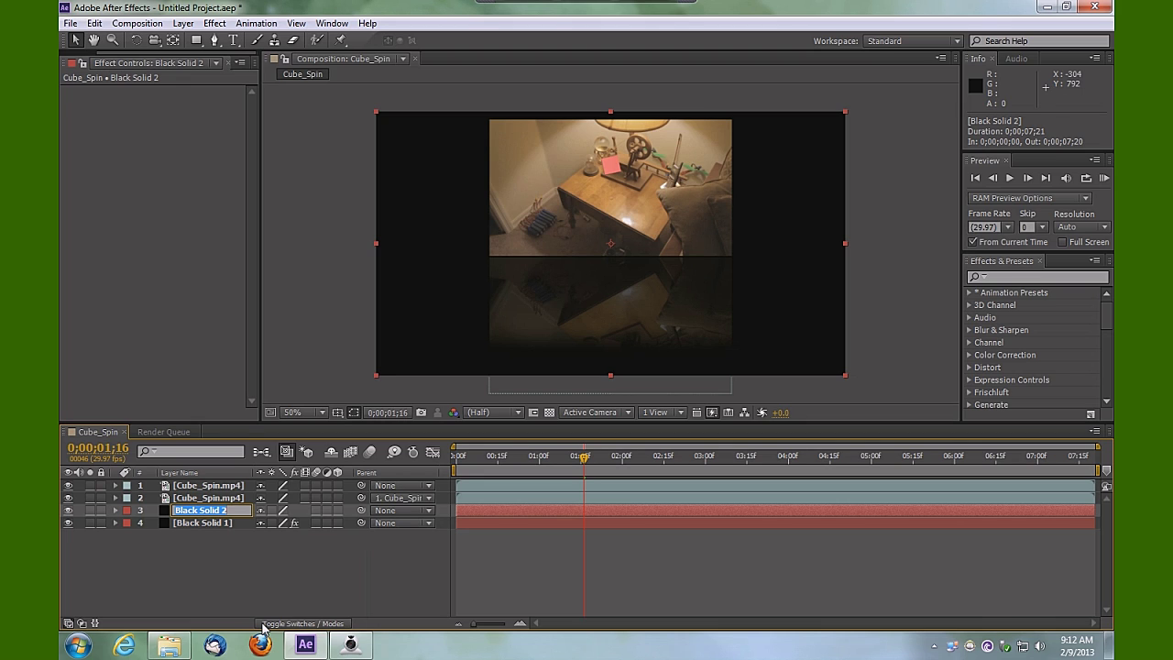
type("shadow")
key("Return")
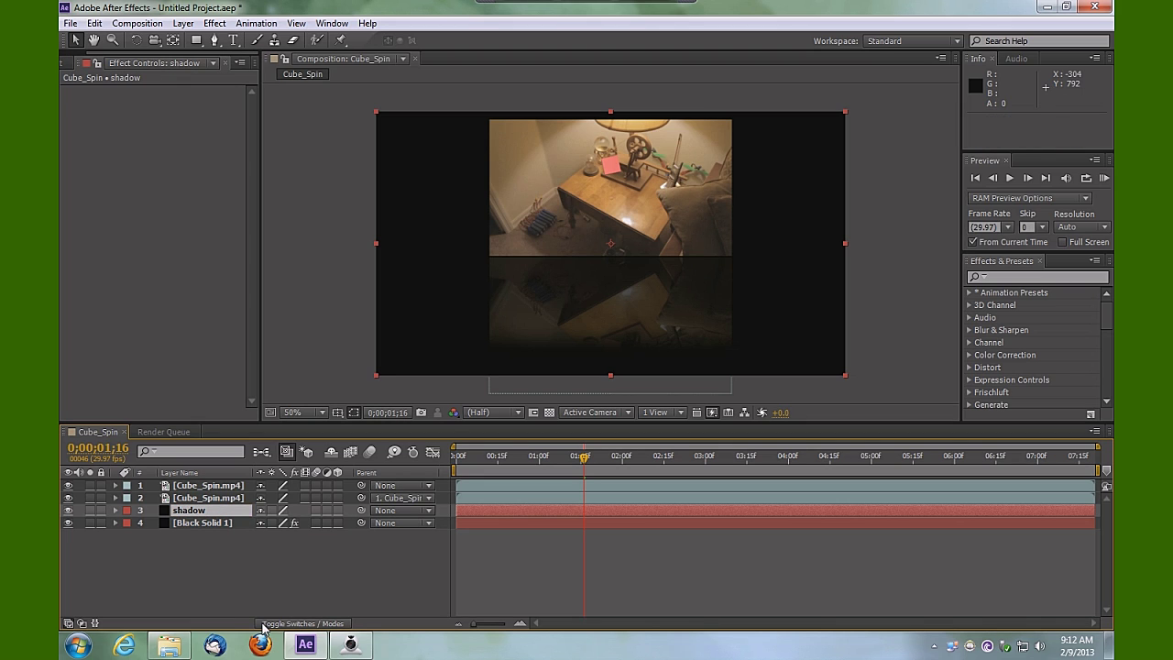
left_click(218, 42)
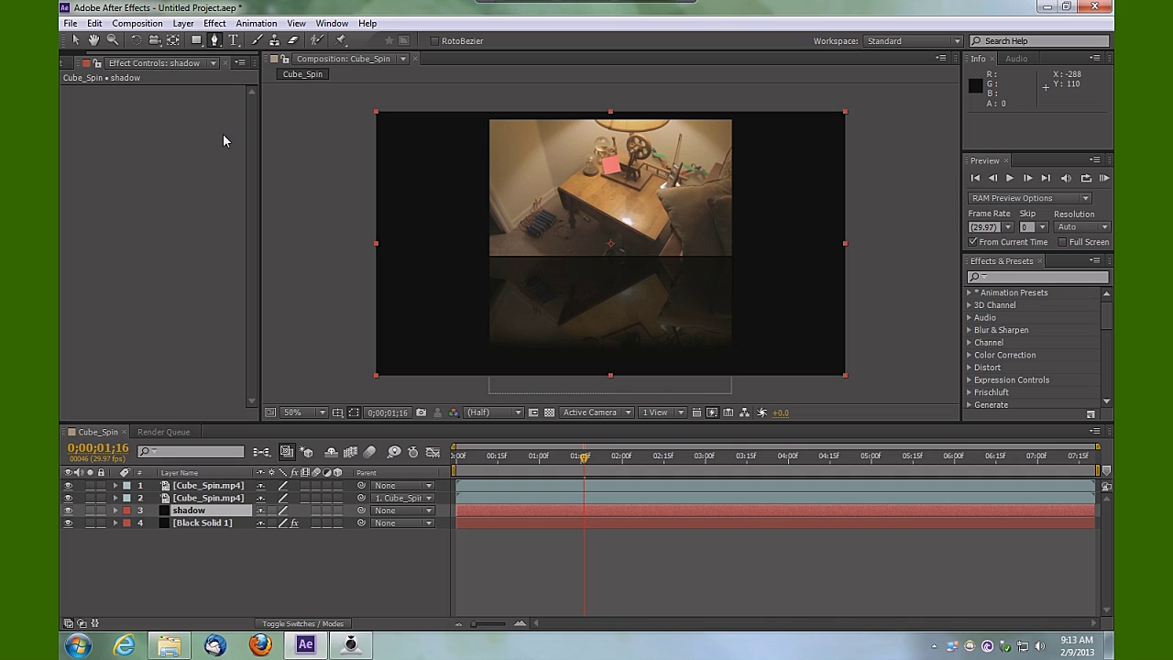
Draw a closed four-point slanted mask on the shadow solid around the video's base.
left_click(484, 255)
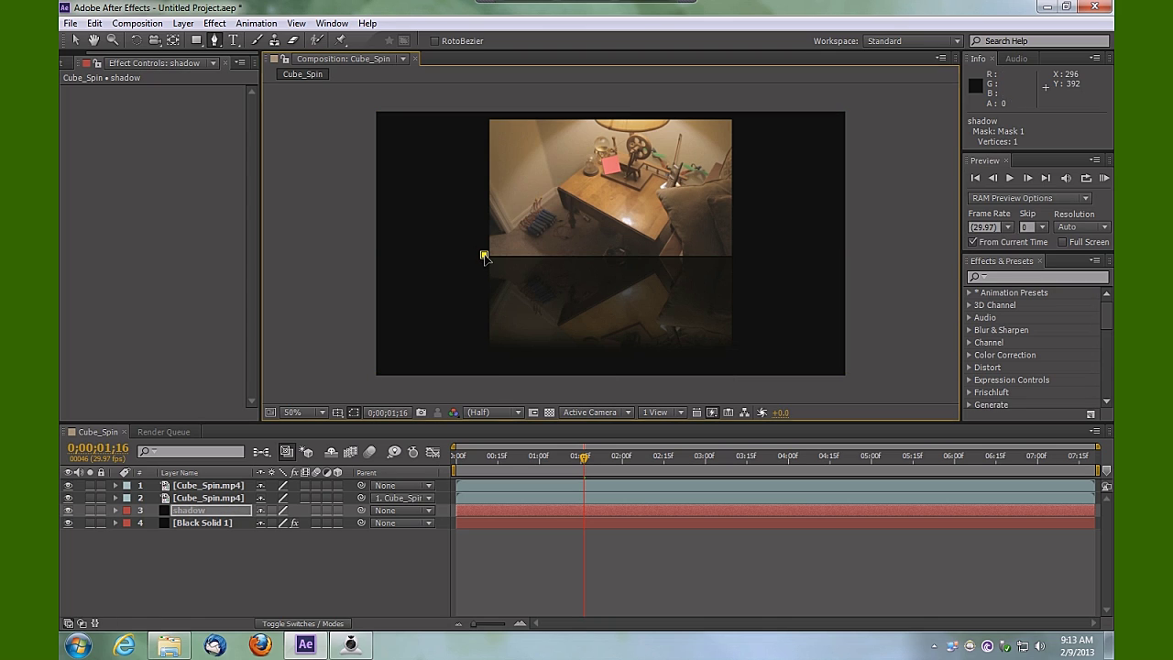
left_click(362, 216)
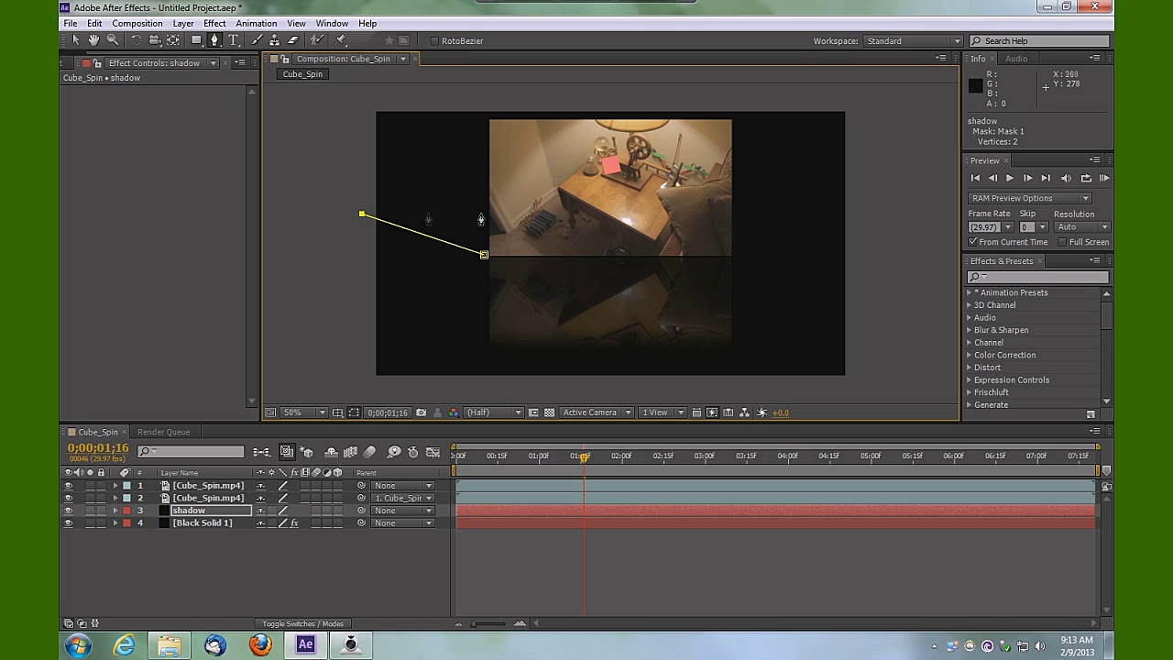
left_click(729, 217)
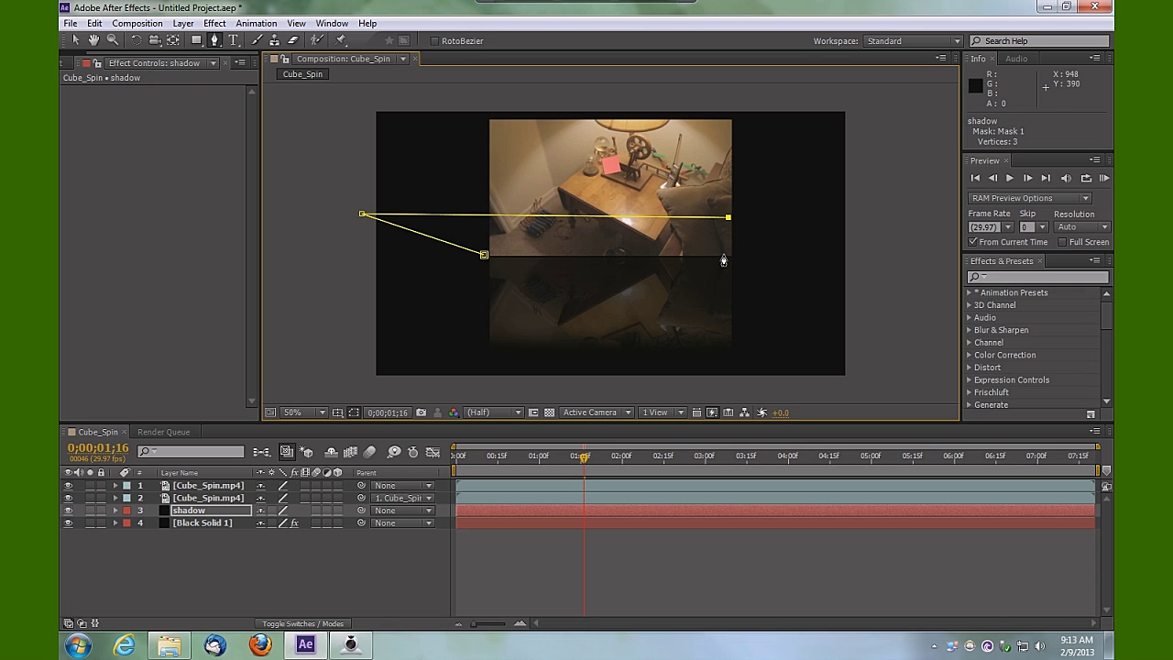
left_click(728, 257)
left_click(484, 255)
left_click(75, 40)
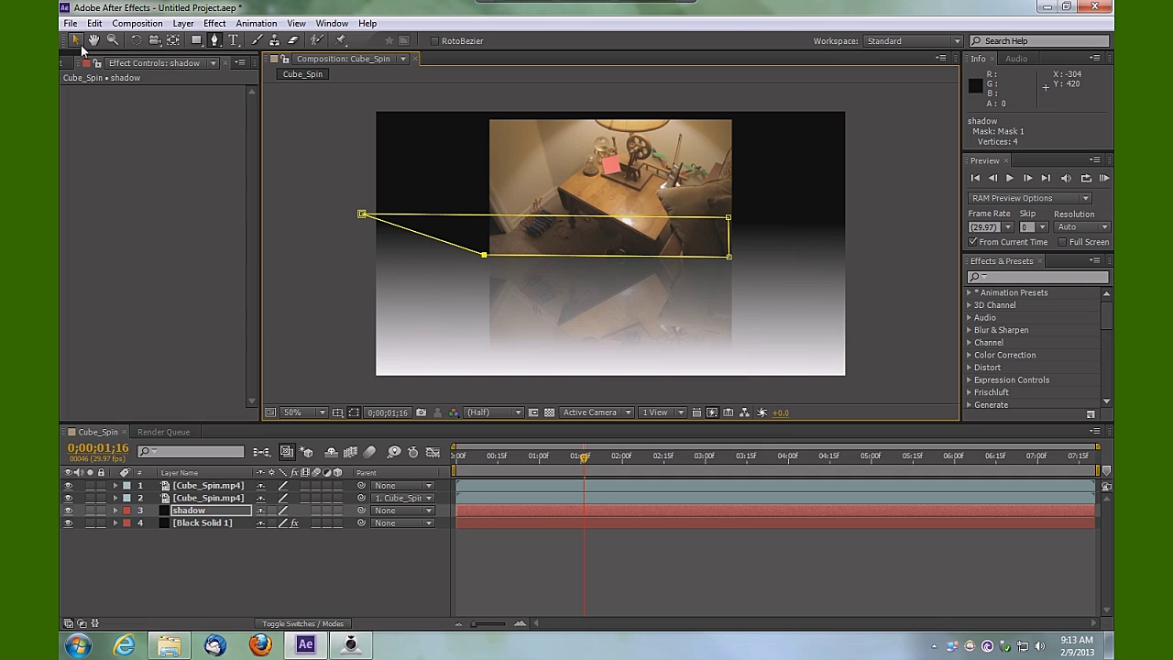
left_click(354, 412)
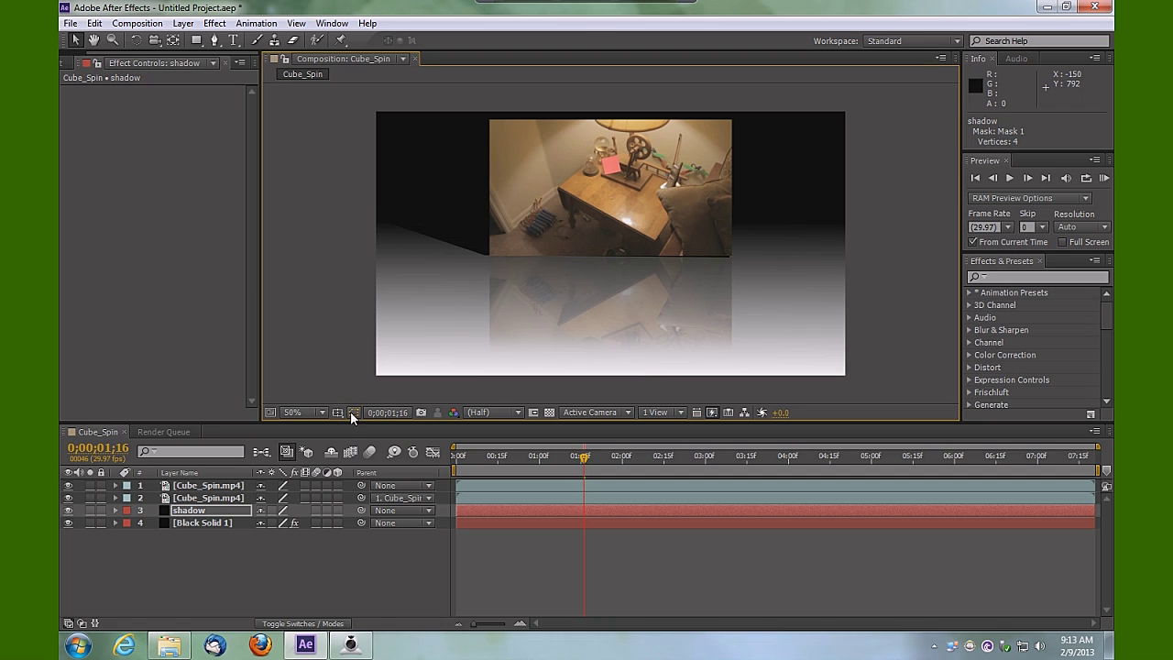
Give the shadow layer's Mask 1 a feather of 10 pixels.
left_click(115, 510)
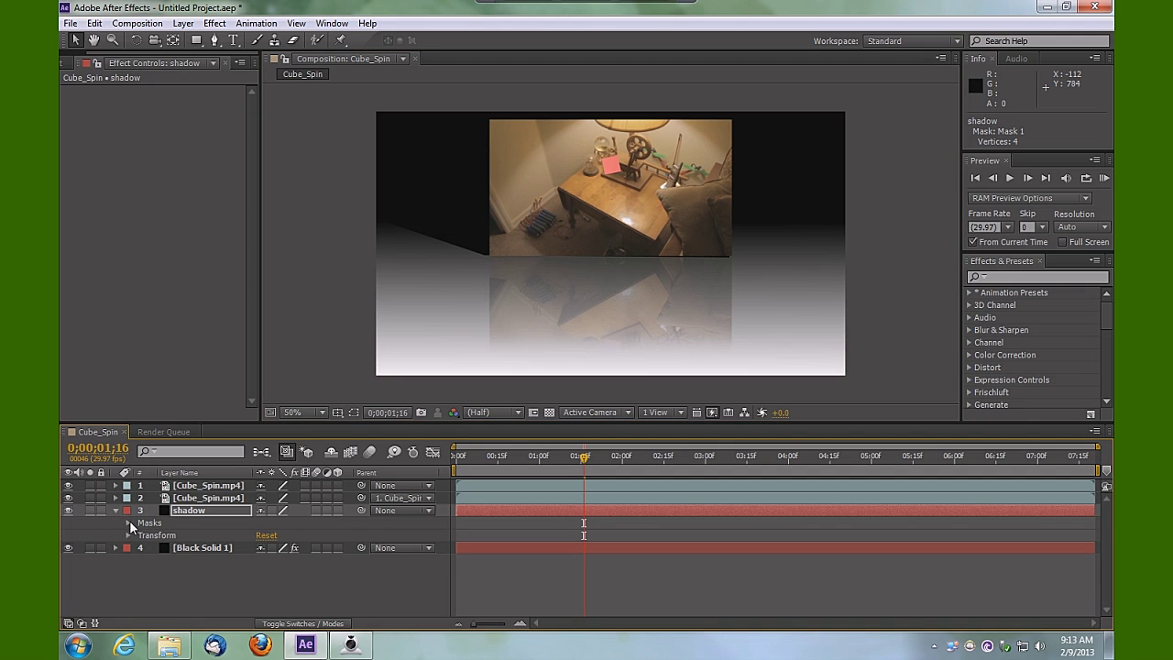
left_click(129, 523)
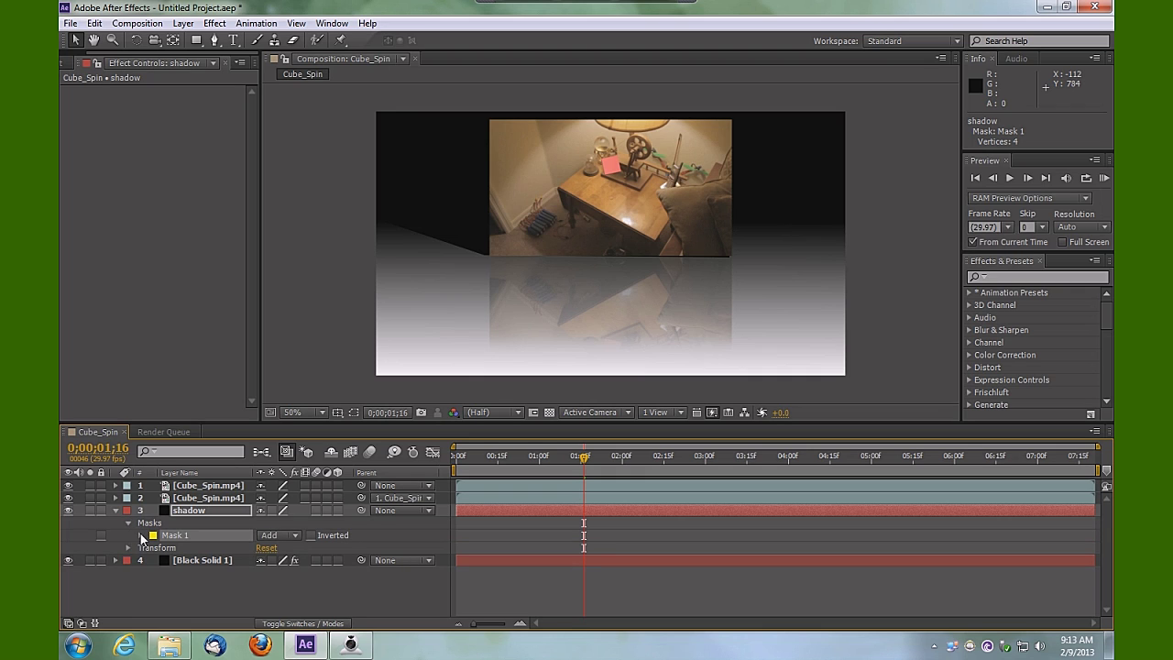
left_click(141, 536)
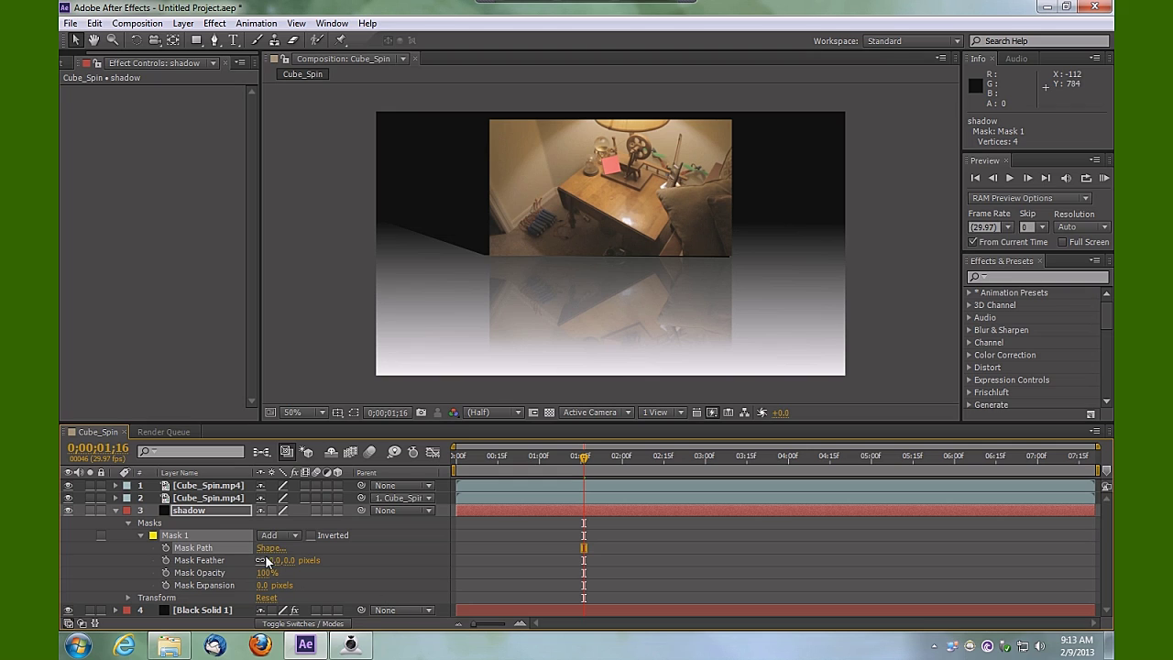
type("10")
key("Return")
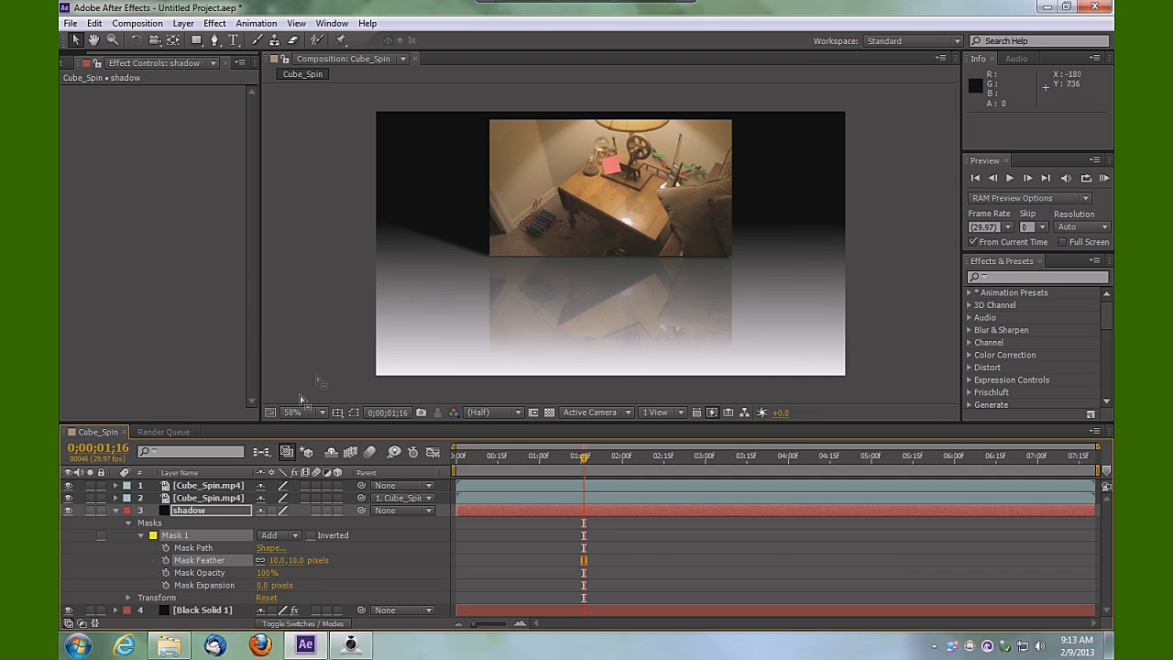
Set the shadow layer's Transform Opacity to 50% and deselect the layer.
left_click(126, 524)
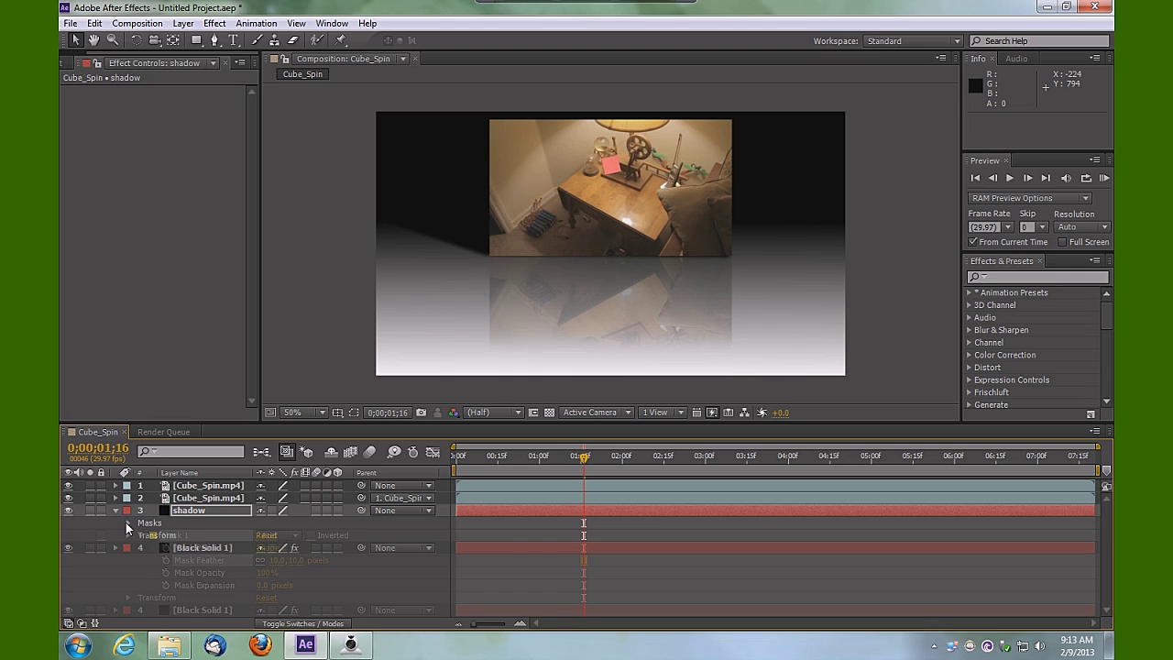
left_click(128, 535)
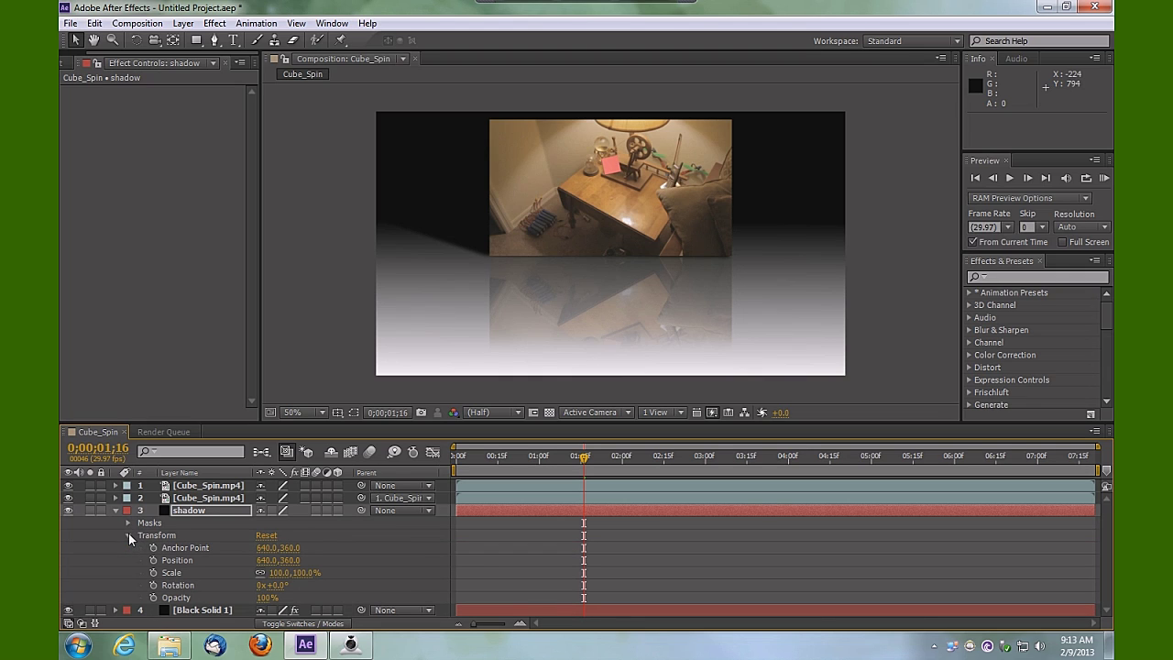
left_click(266, 598)
type("5")
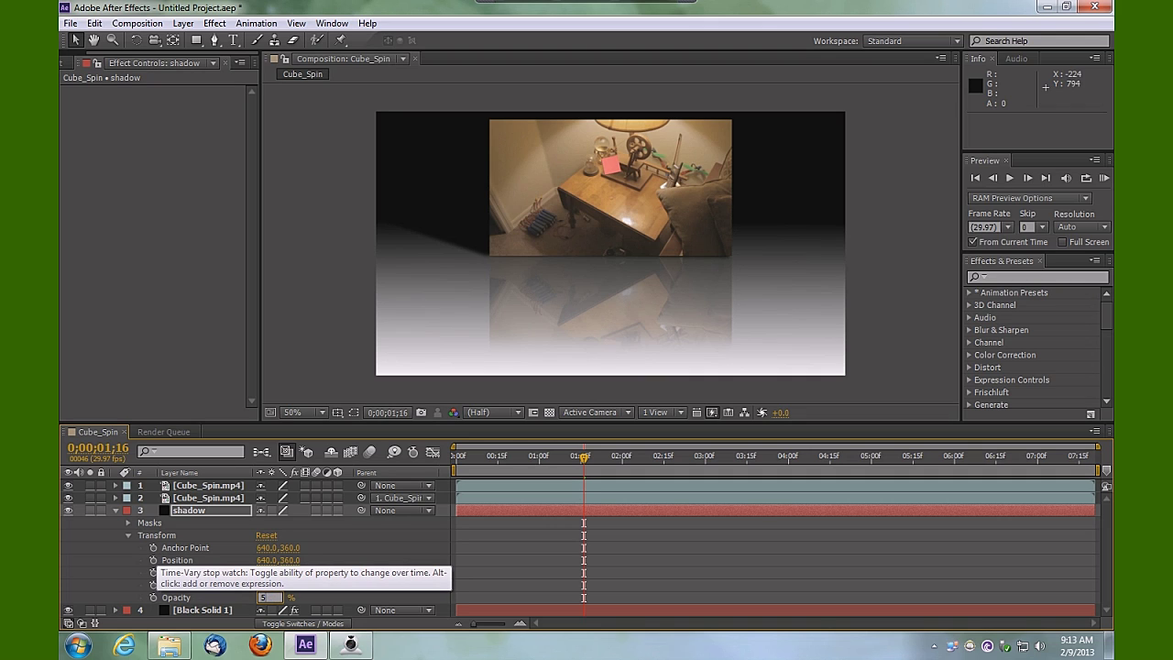
type("0")
key("Return")
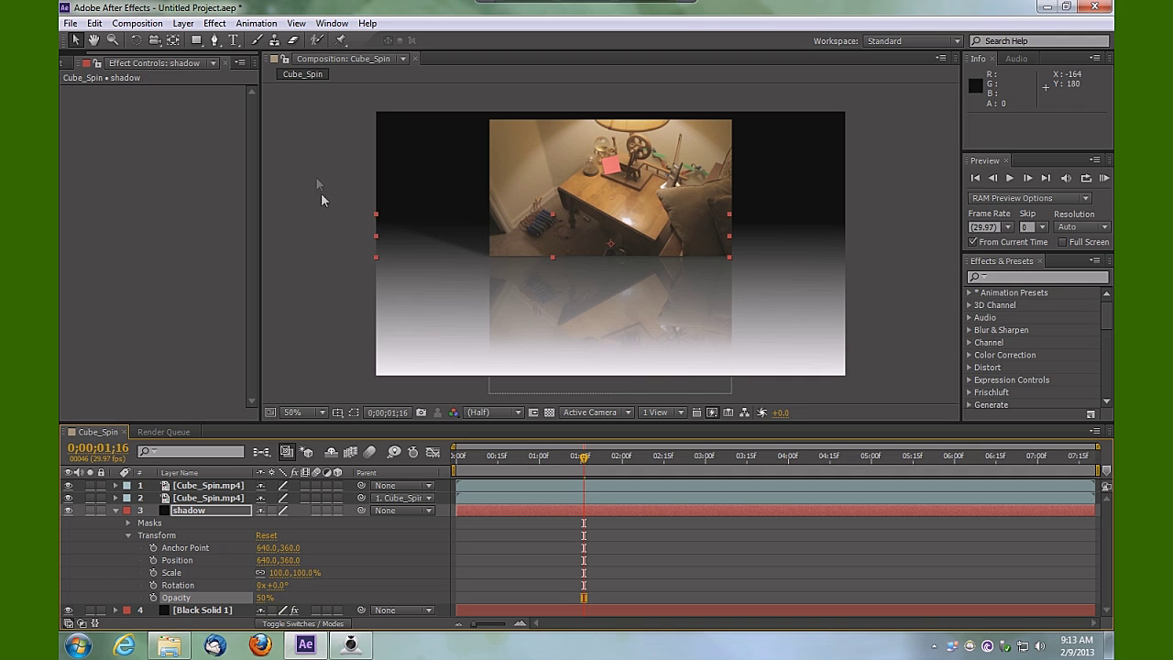
left_click(312, 272)
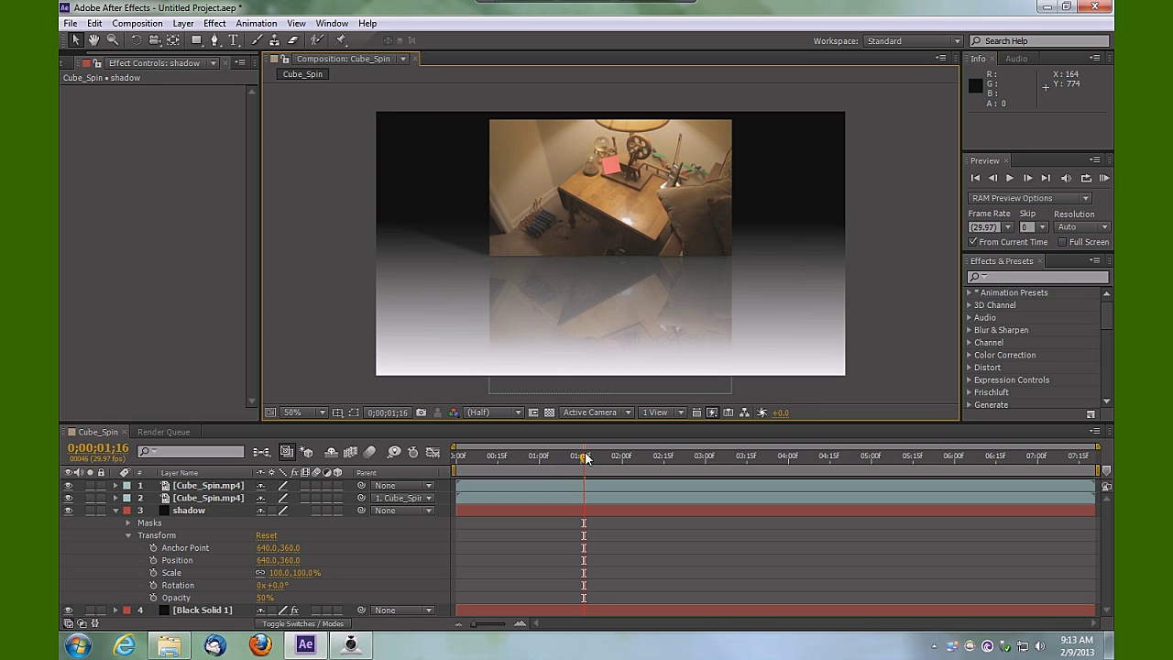
Scrub the timeline forward, then back to 0;00;04;25 to preview the spinning cube.
left_click_drag(587, 458, 920, 467)
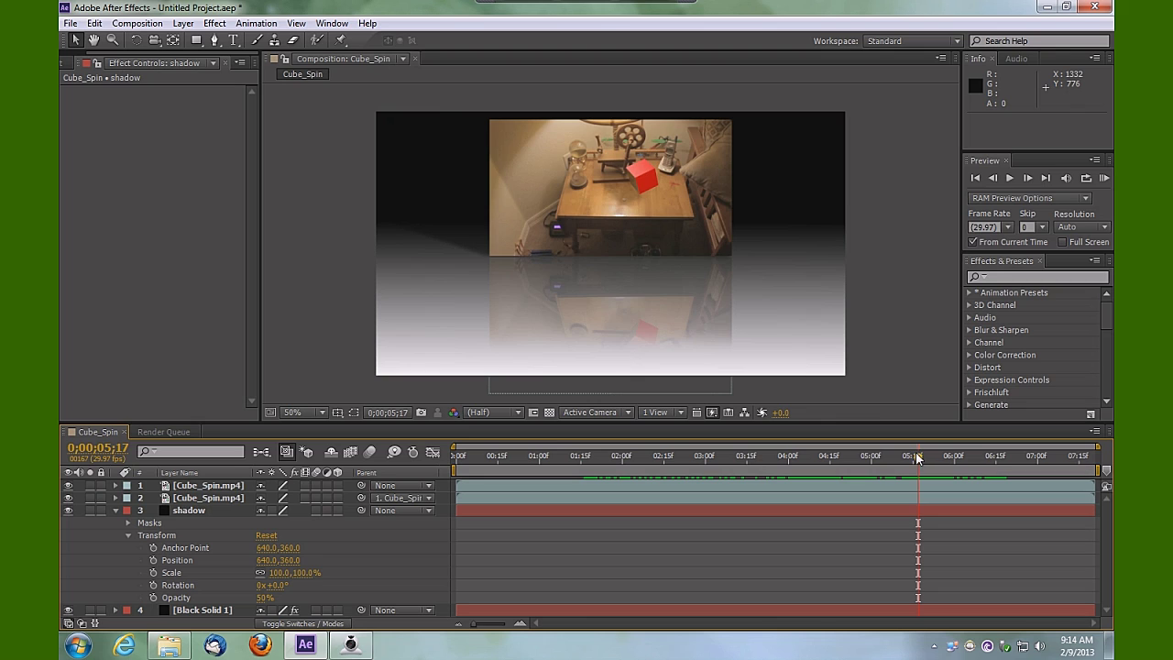
left_click_drag(917, 457, 857, 466)
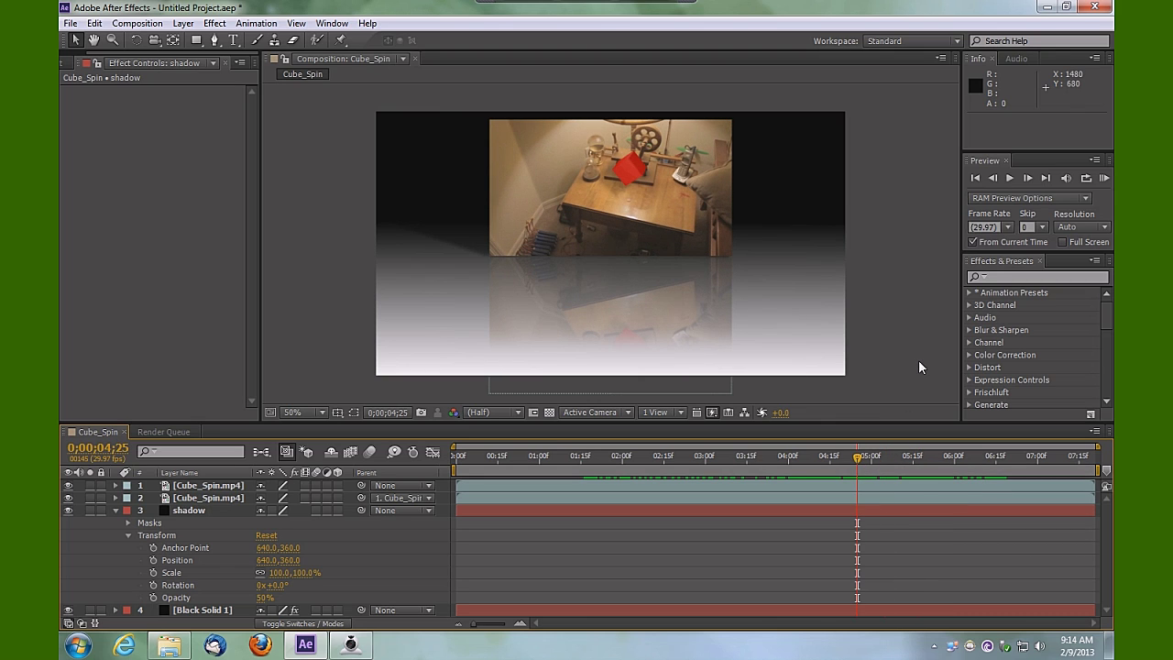